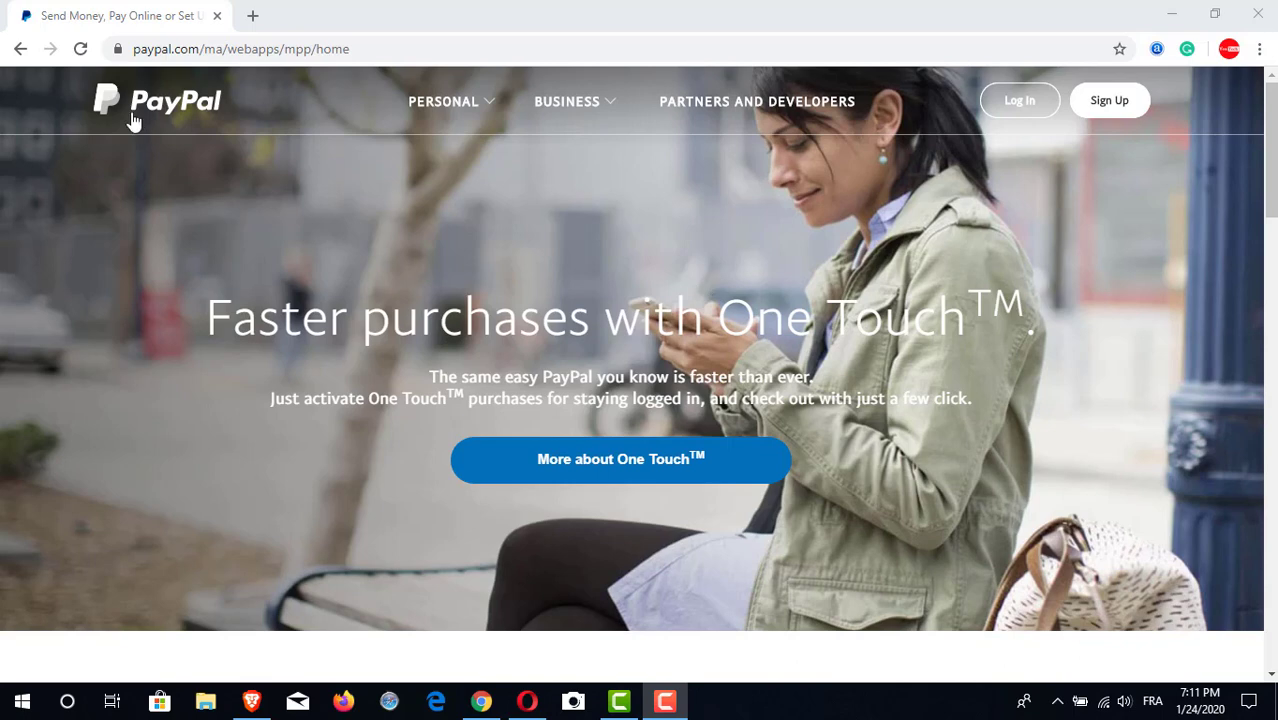
Begin PayPal sign-up as a Personal Account to load the Morocco registration form
left_click(1112, 106)
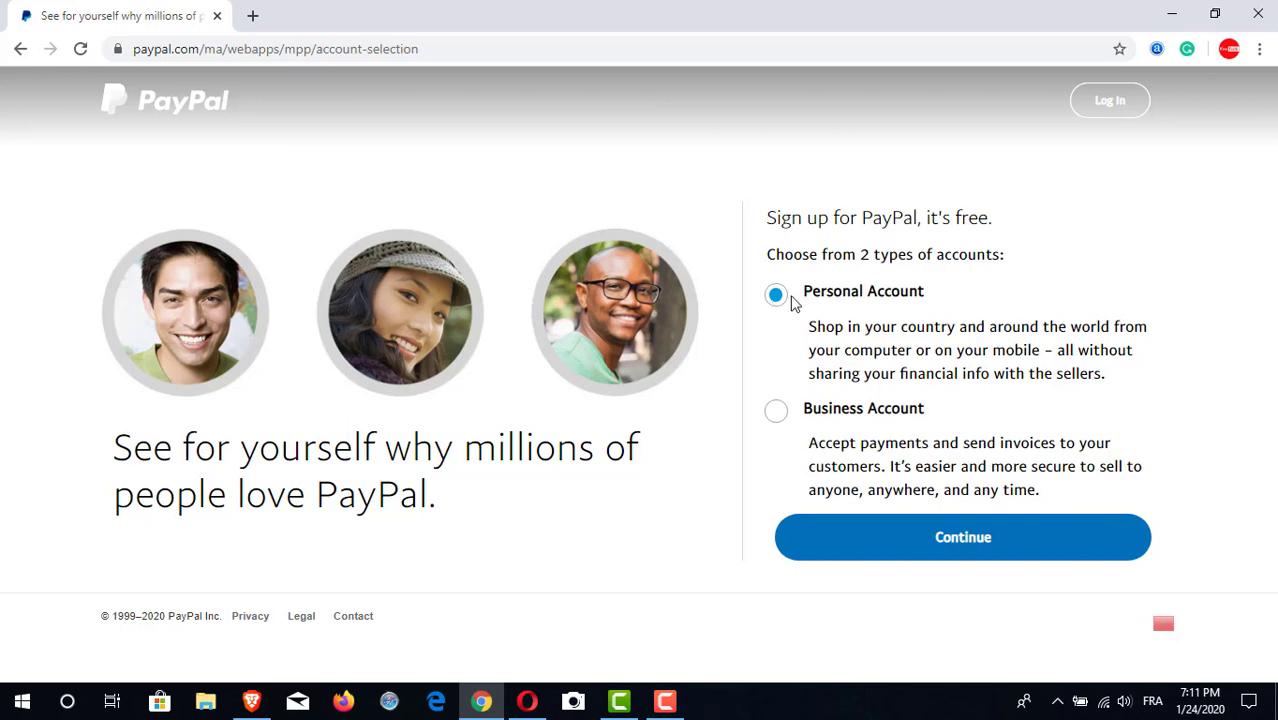
left_click(932, 541)
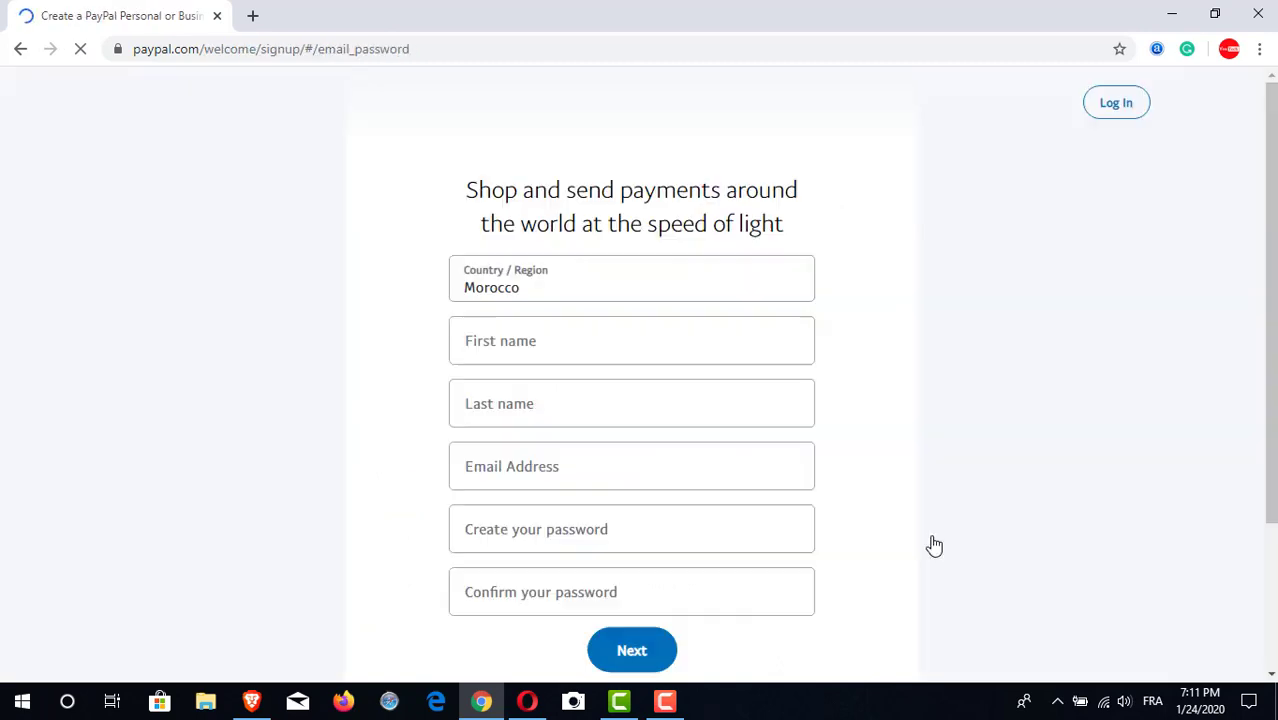
Enter the user's first name, last name and e-mail address
left_click(577, 350)
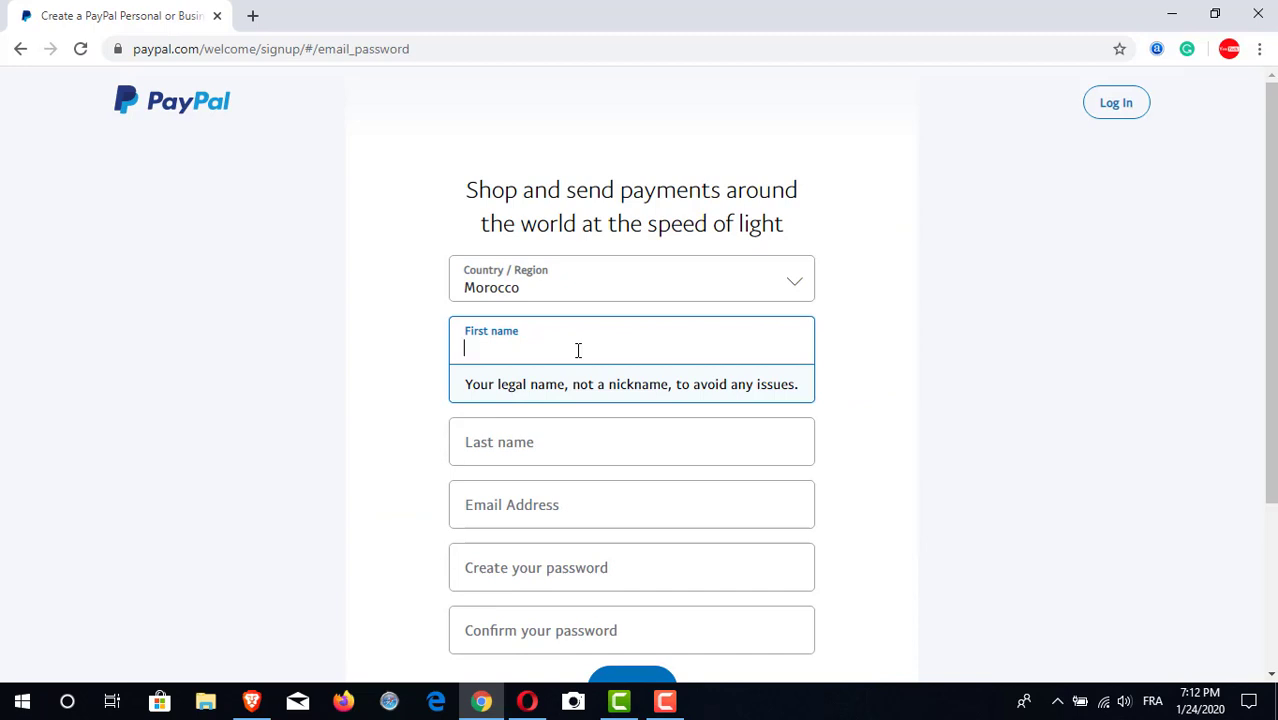
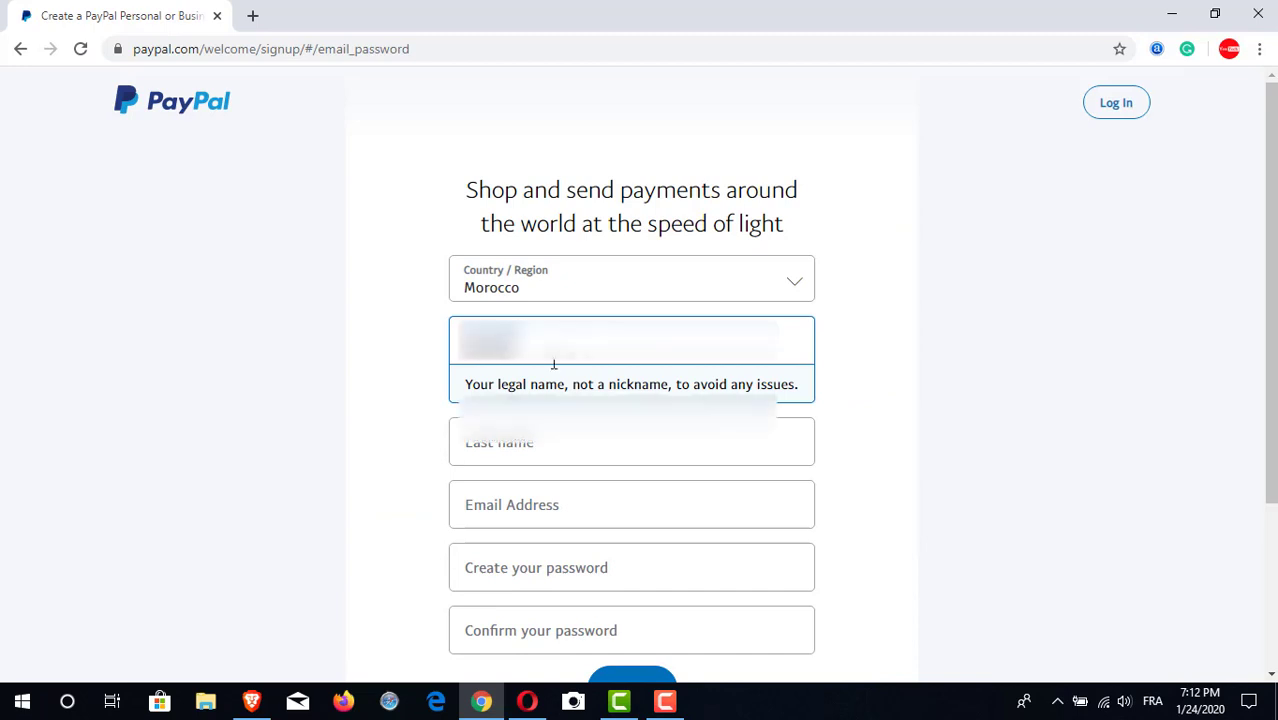
left_click(514, 442)
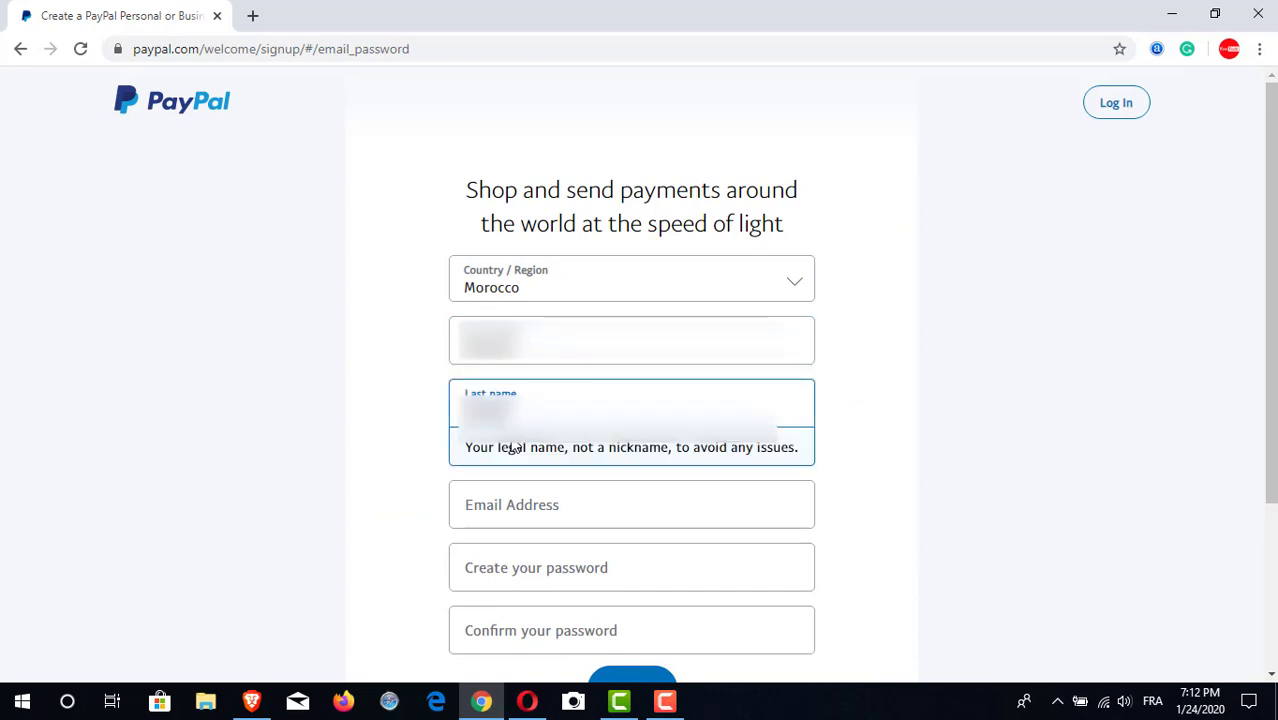
left_click(505, 522)
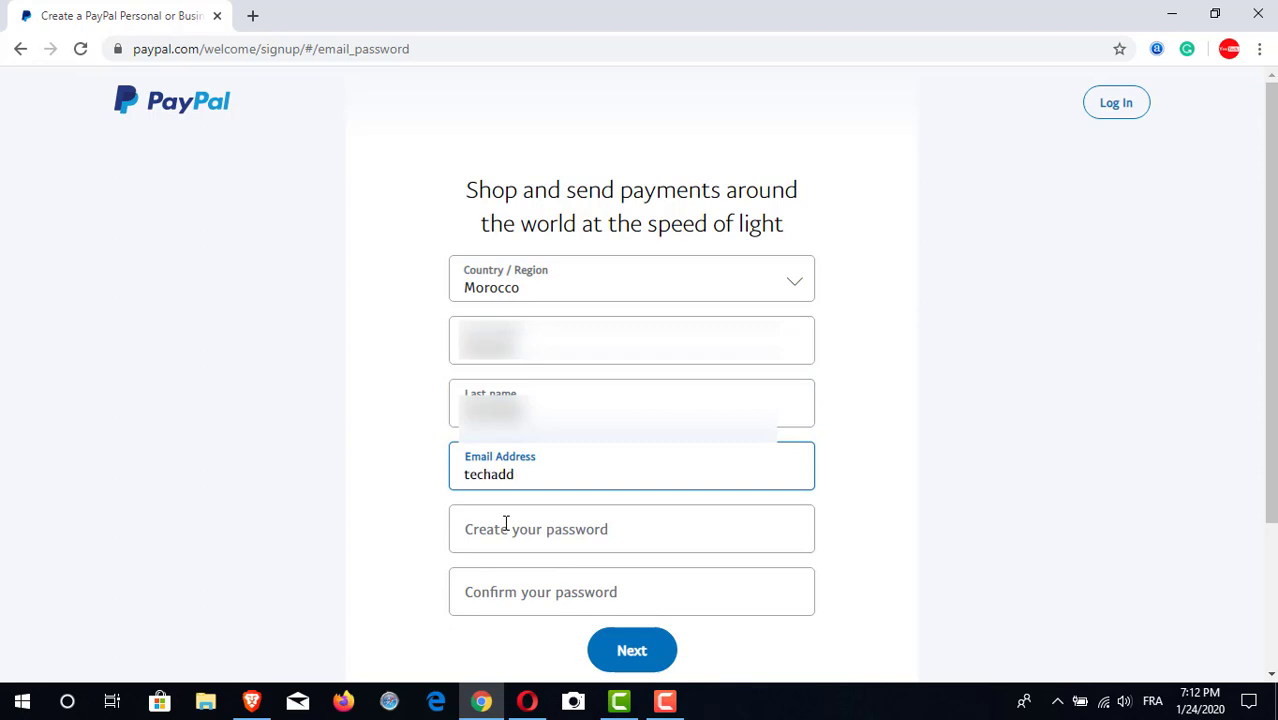
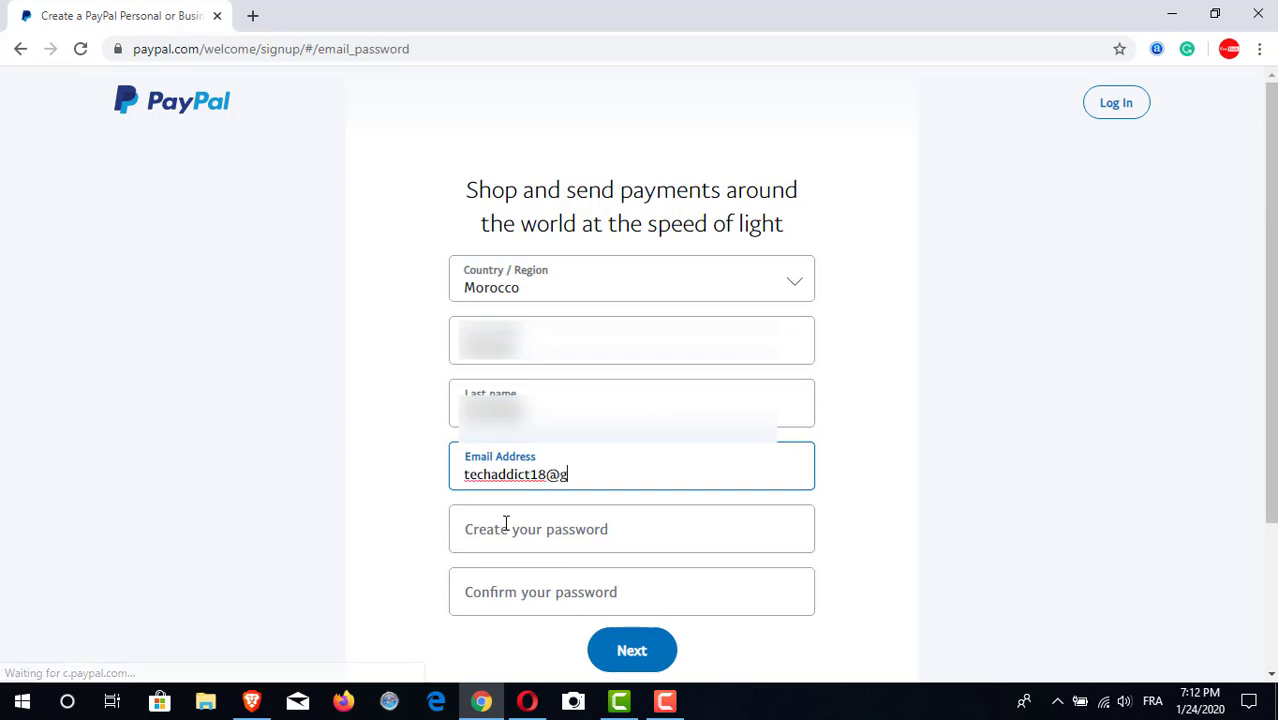
Create the account password and enter it again to confirm
left_click(513, 530)
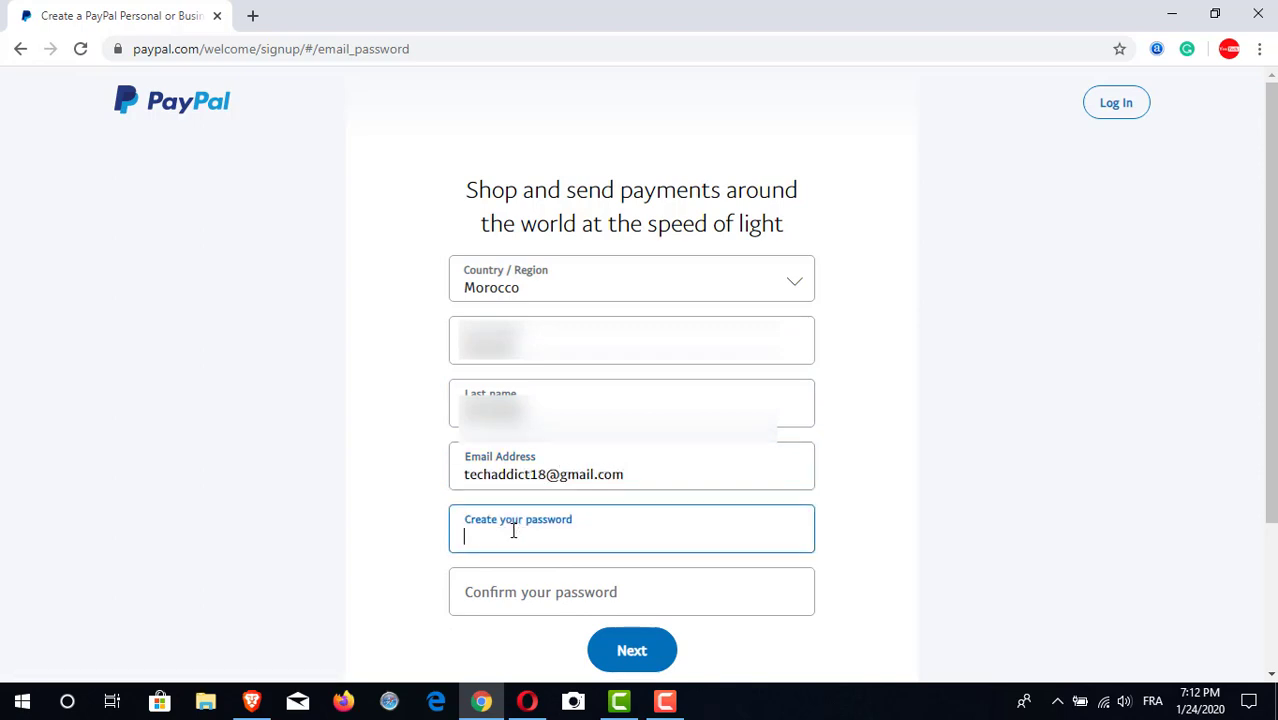
type("•••")
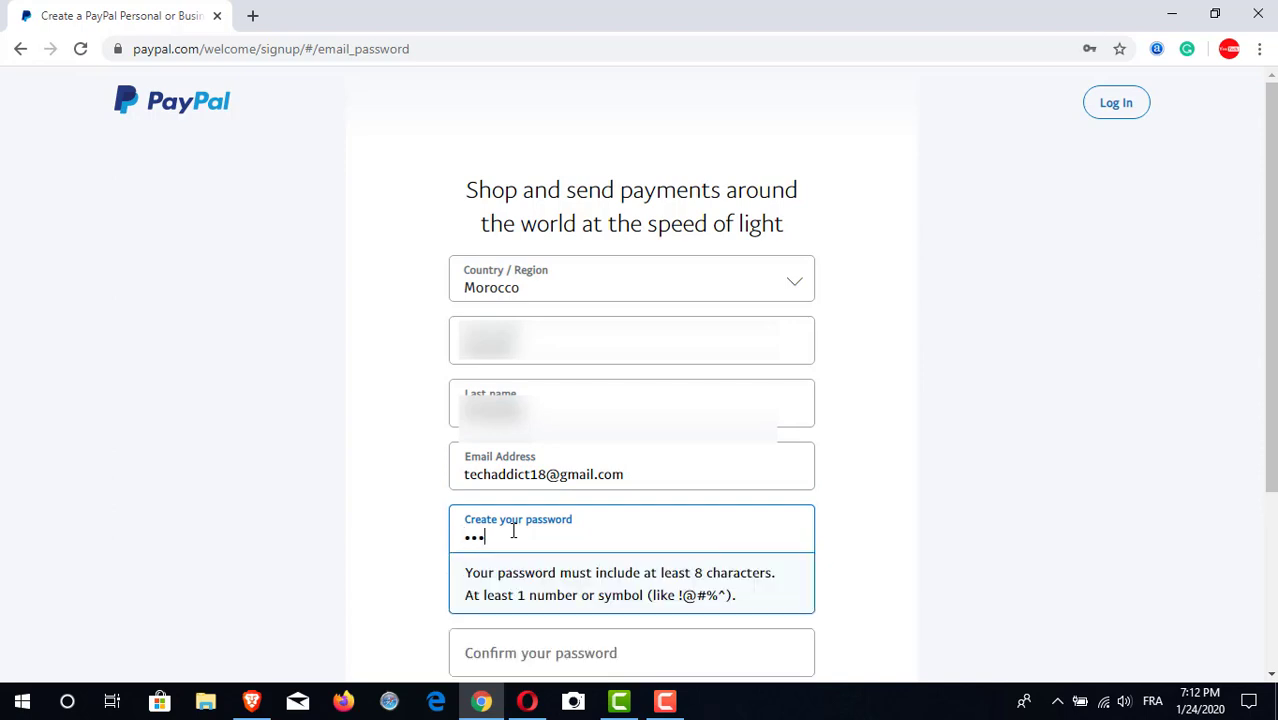
type("•••••••")
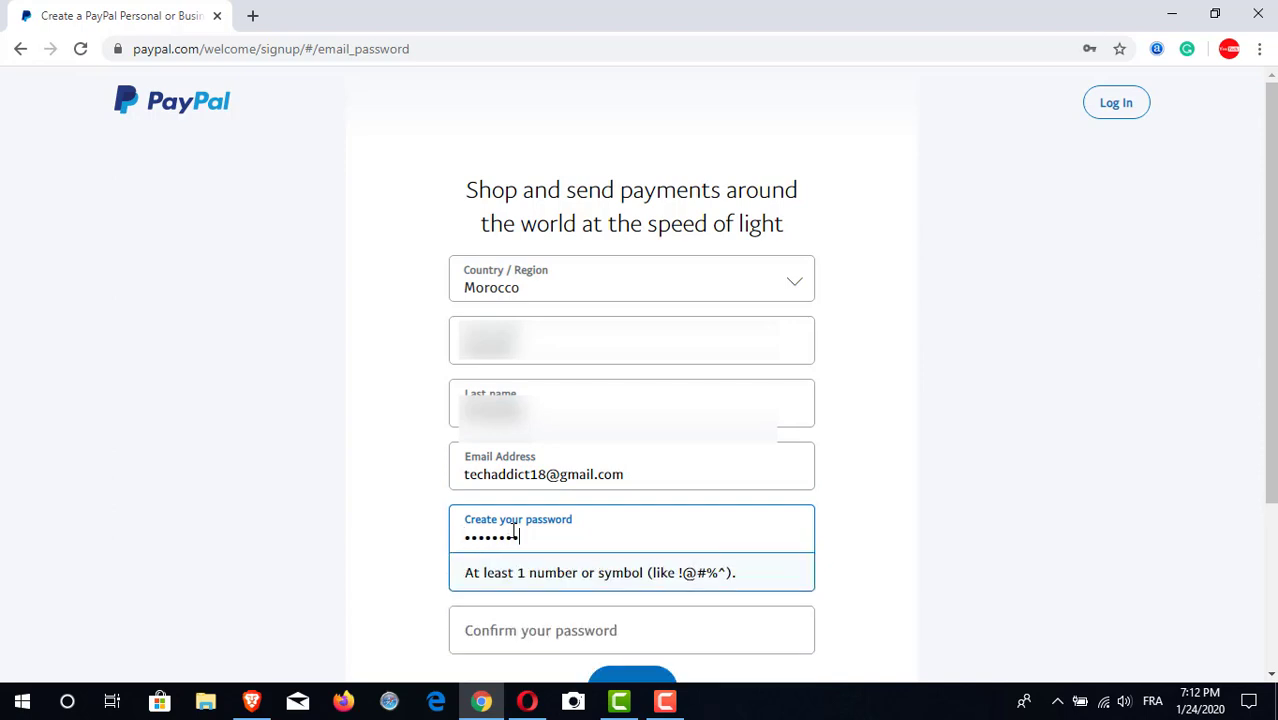
type("•••••")
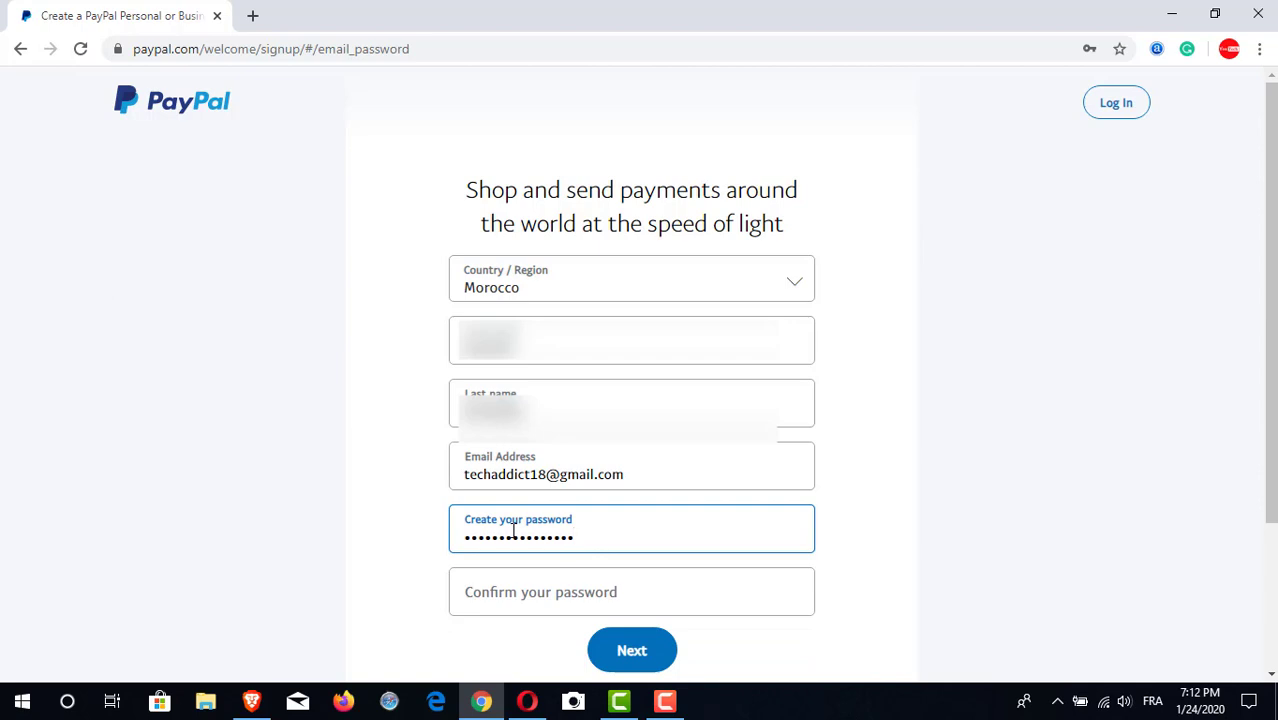
left_click(518, 588)
type("•••••••••••")
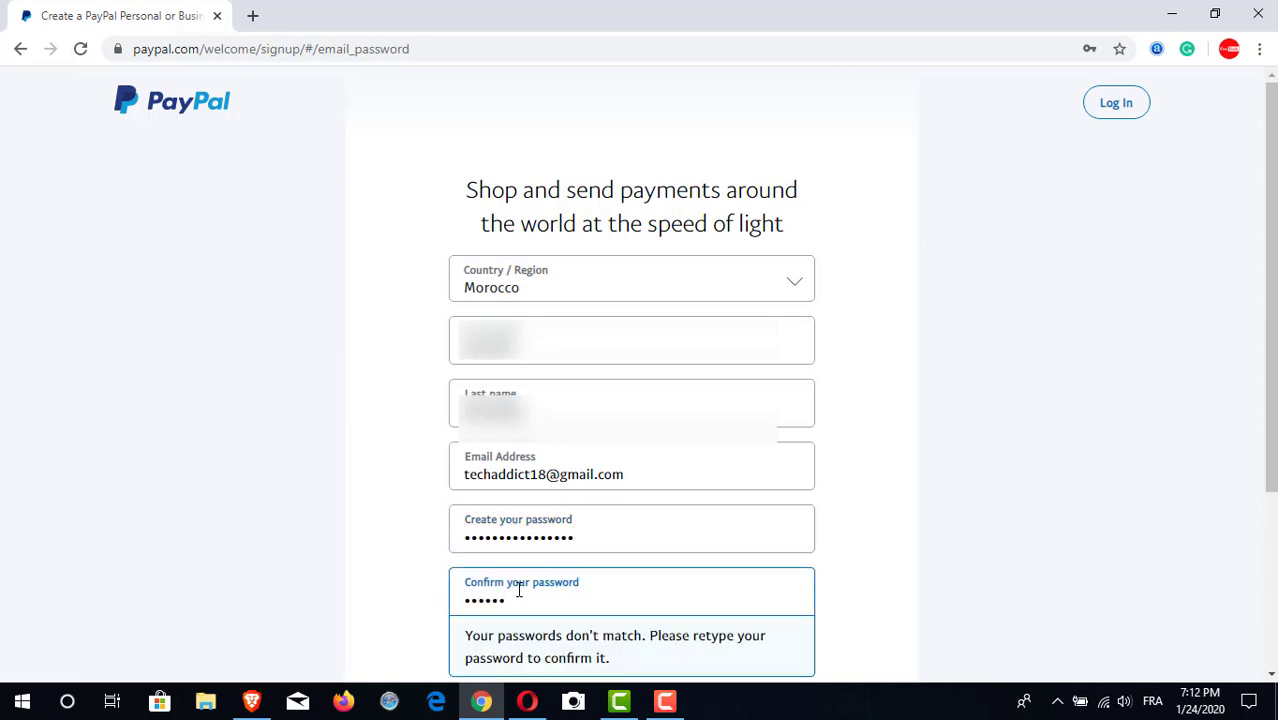
type("••••")
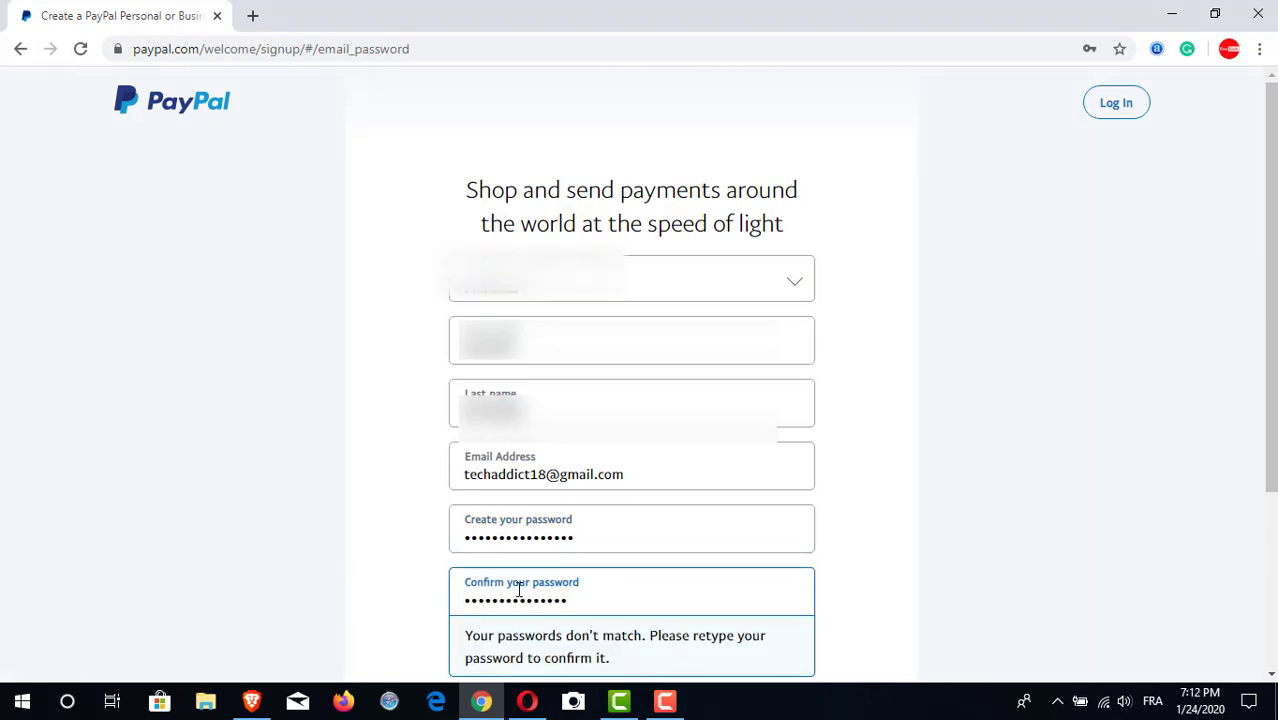
scroll(785, 619, "down", 1)
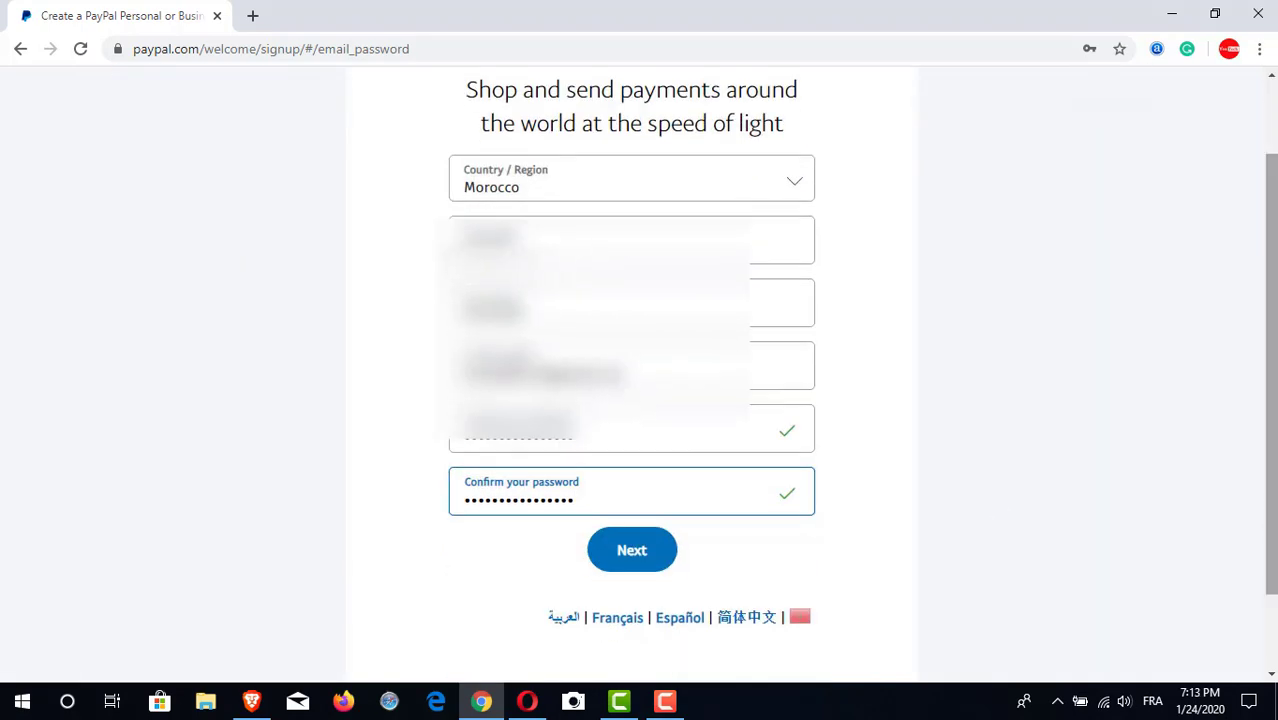
Submit the first form and enter the street address line
left_click(620, 561)
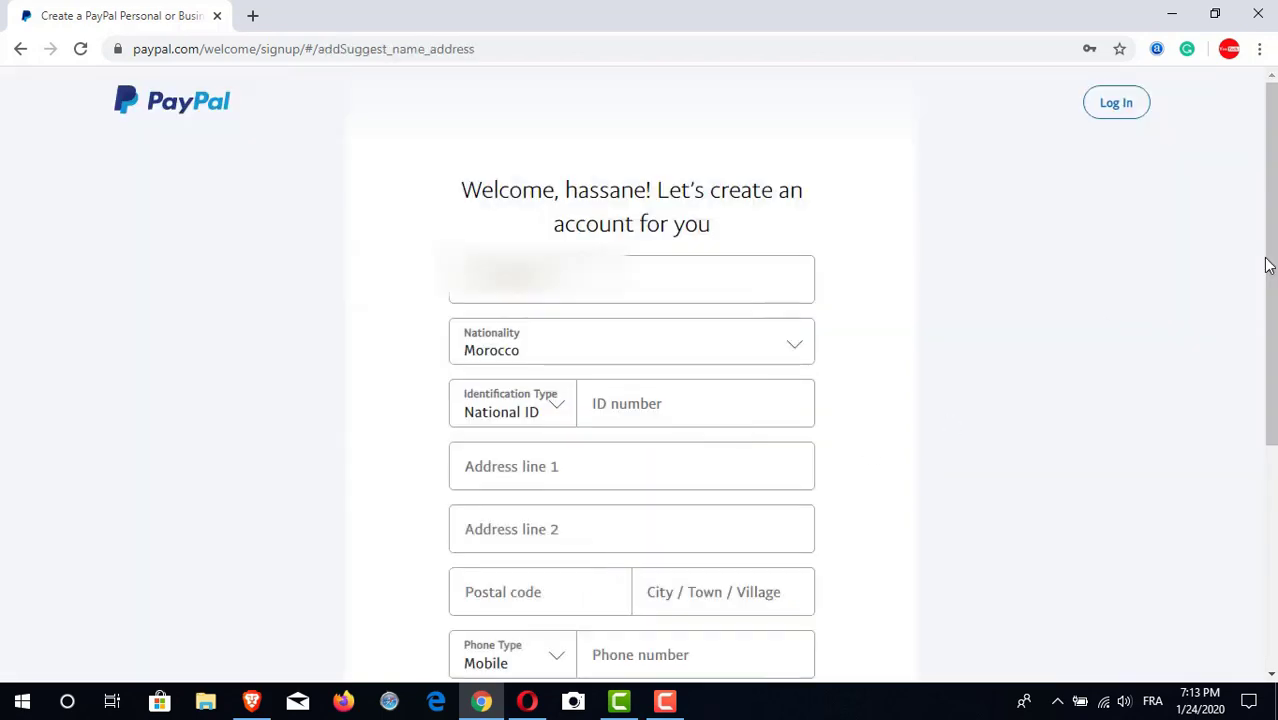
scroll(1268, 265, "down", 2)
left_click(644, 154)
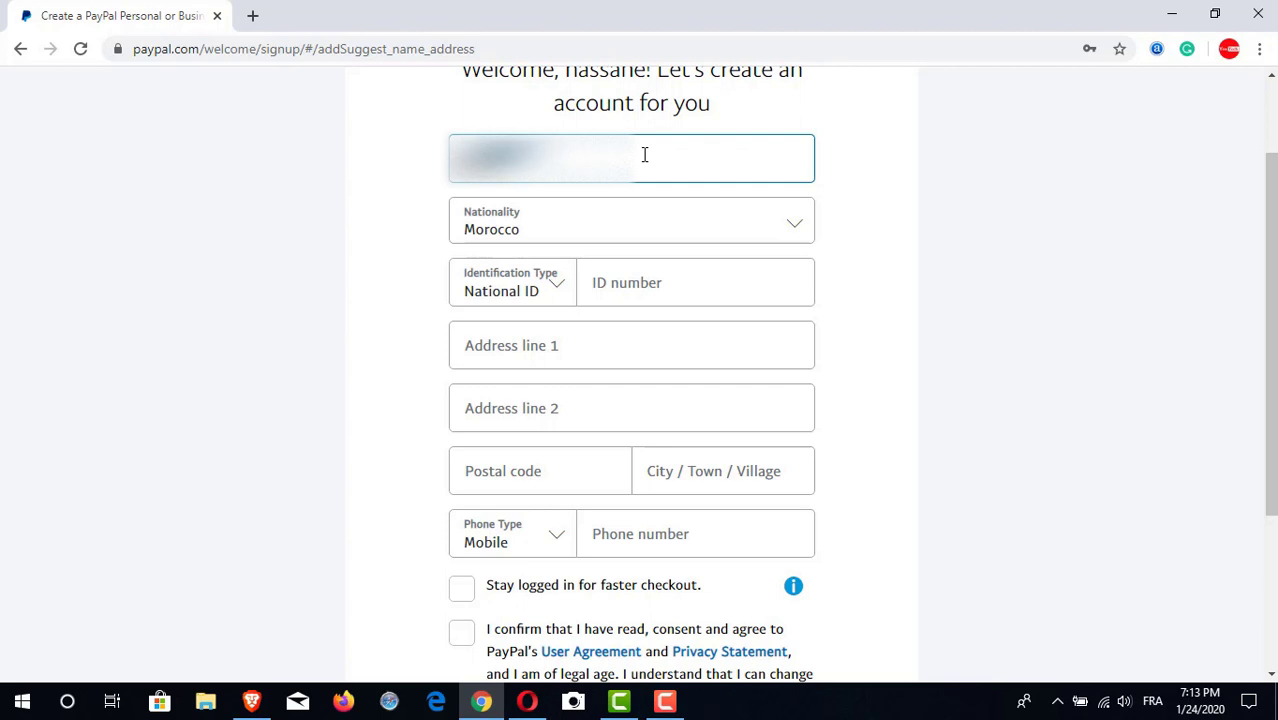
left_click(578, 331)
left_click(896, 354)
left_click(582, 400)
left_click(729, 345)
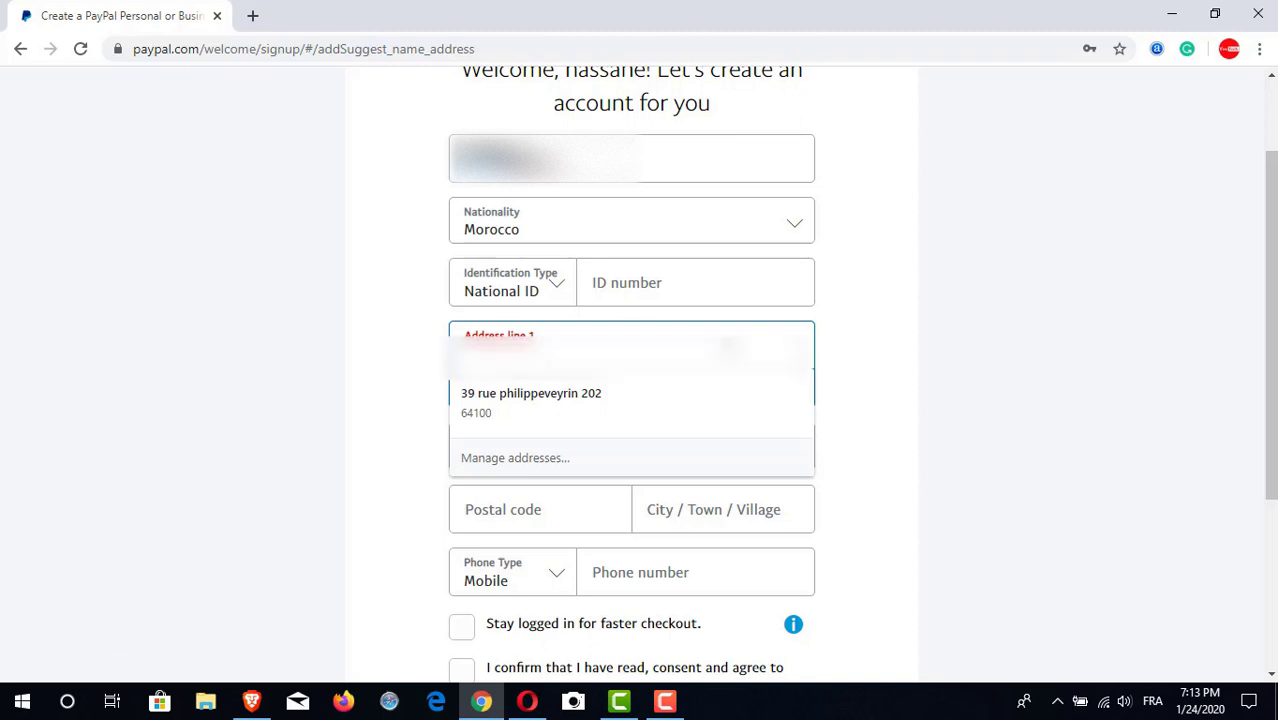
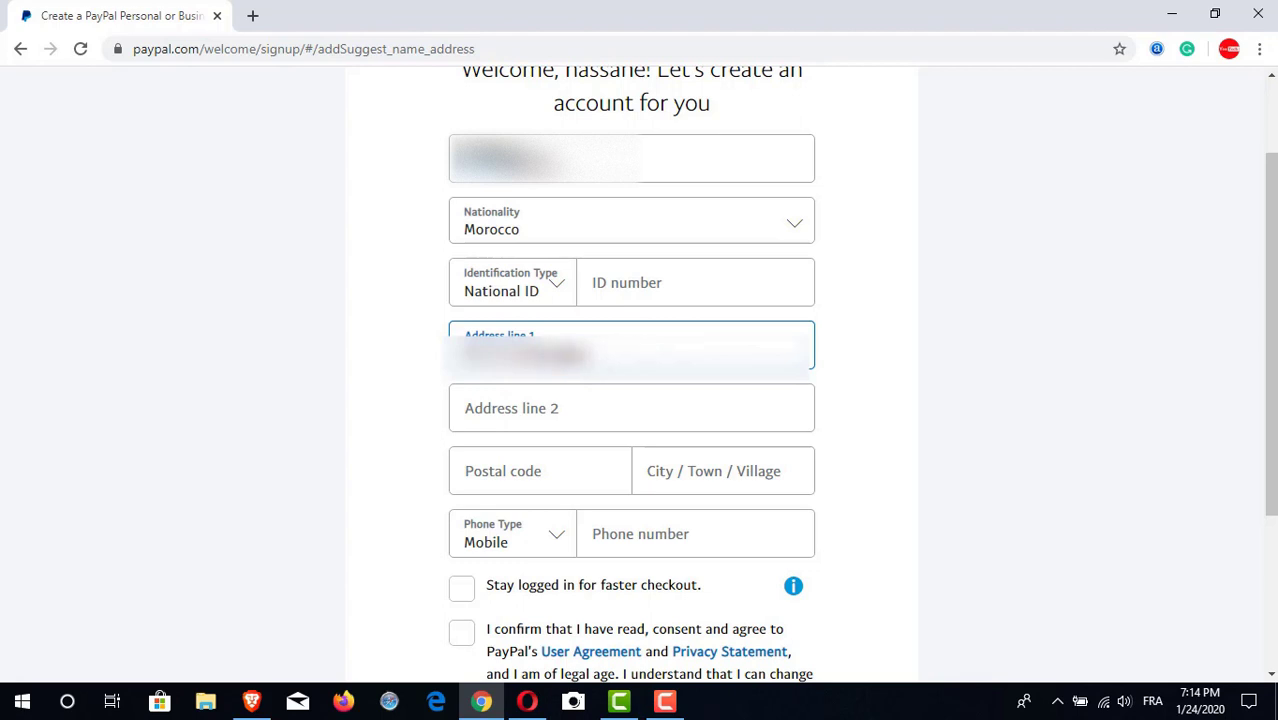
type("Hay N")
Fill in the postal code, city and mobile phone number
left_click(508, 463)
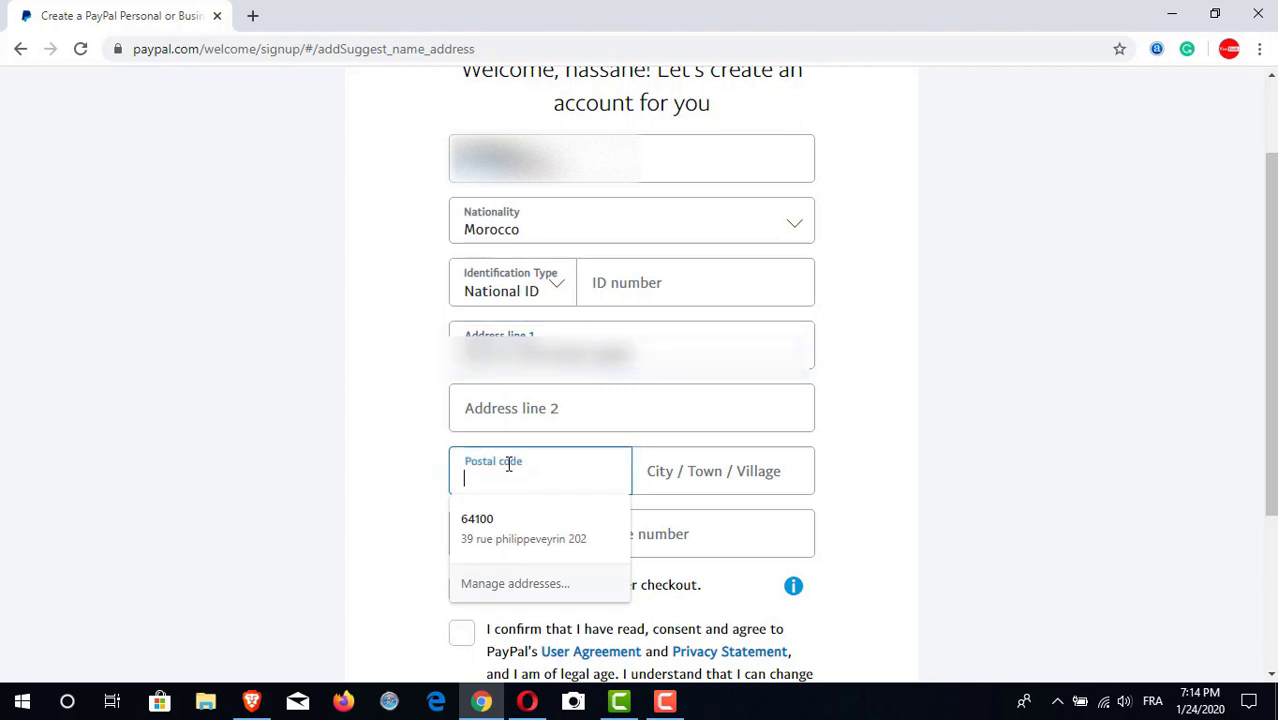
type("80060")
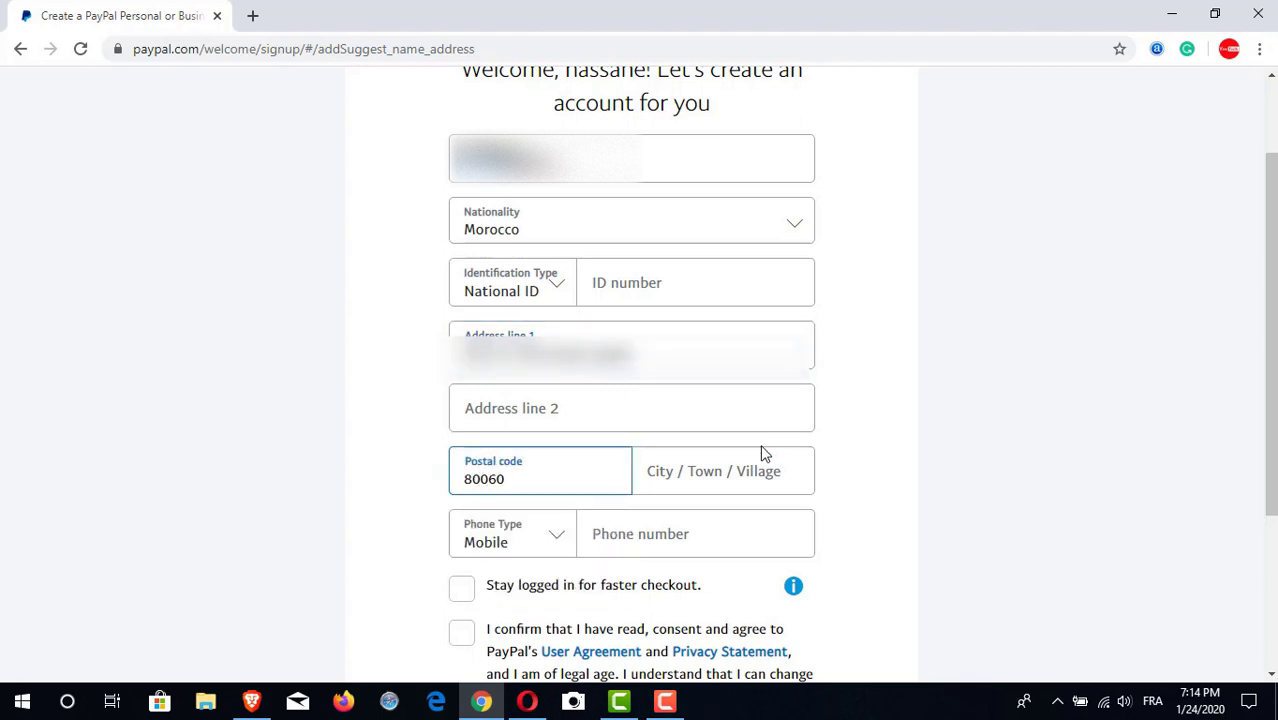
left_click(773, 474)
type("ag")
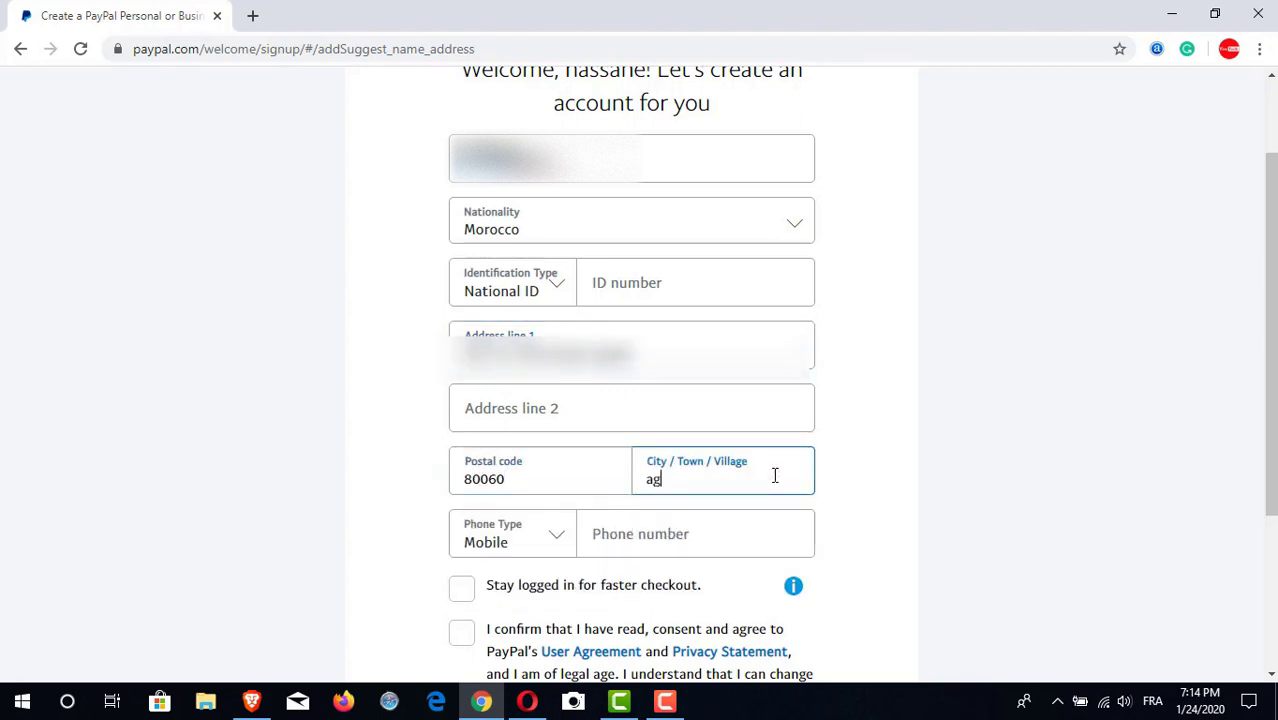
type("adir")
left_click(688, 360)
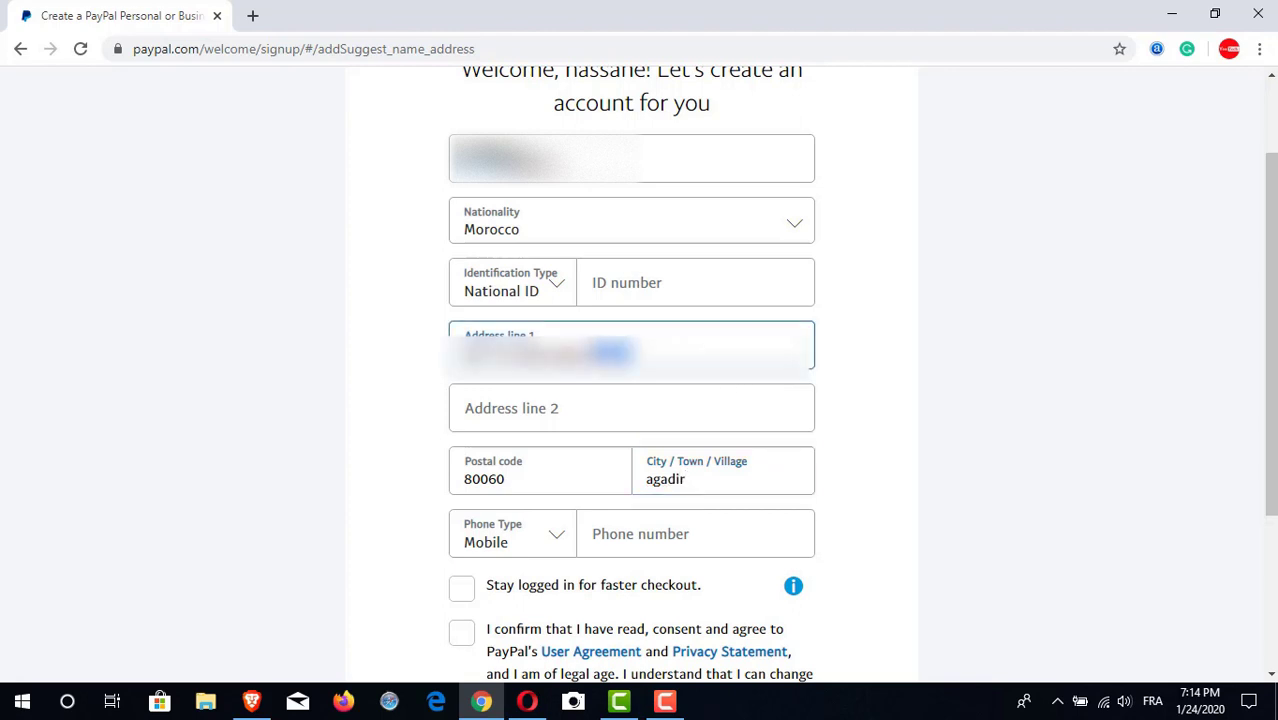
scroll(990, 403, "down", 2)
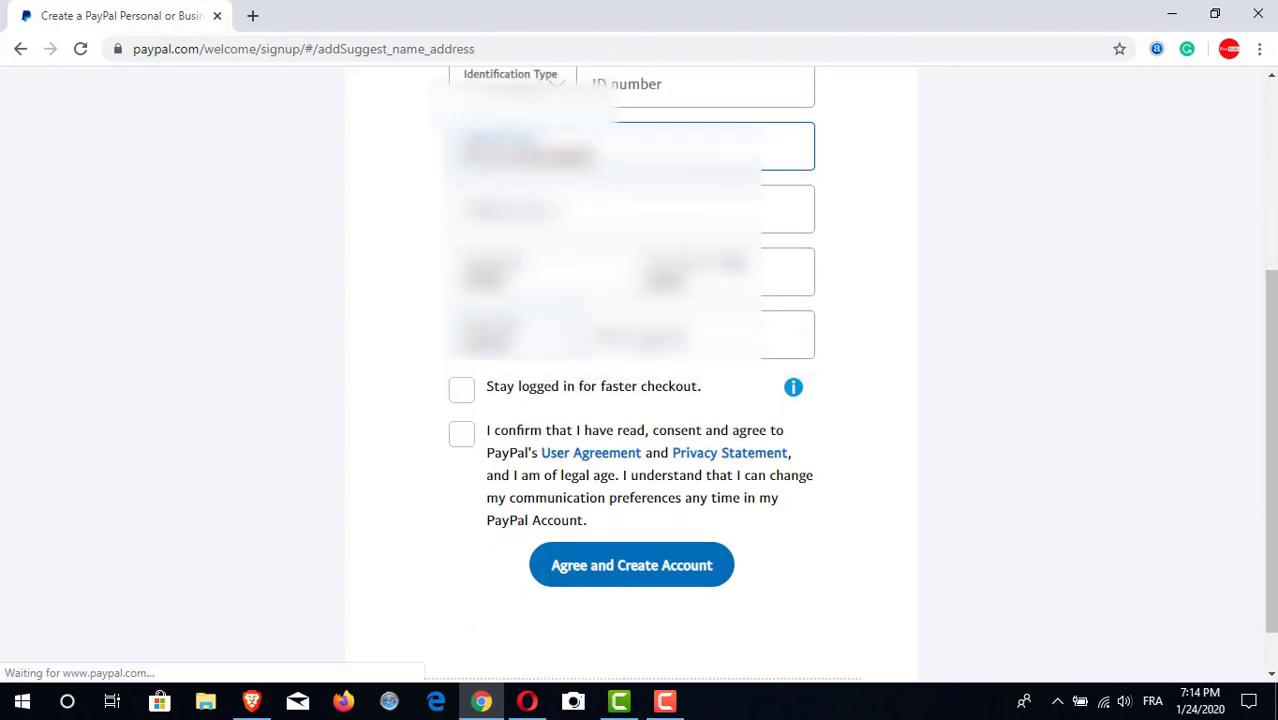
left_click(640, 334)
type("6324")
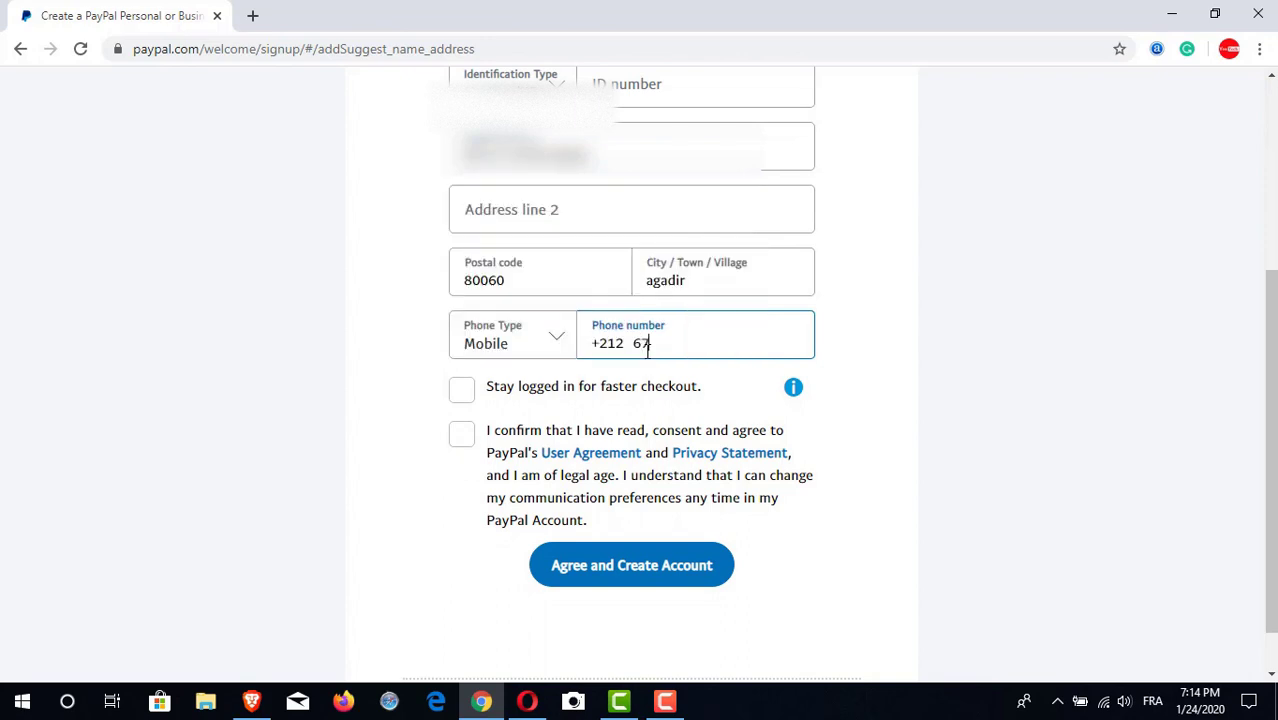
type("8")
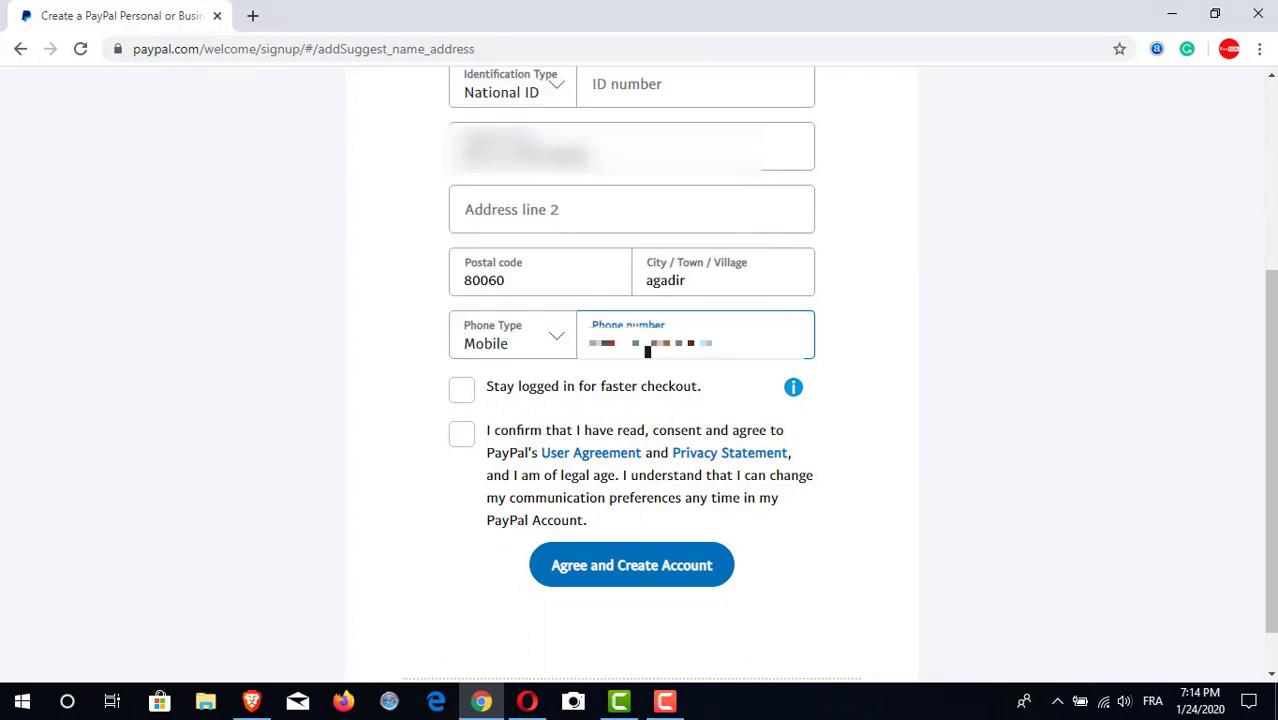
Accept stay-logged-in and the user agreement, then enter the National ID number
left_click(466, 398)
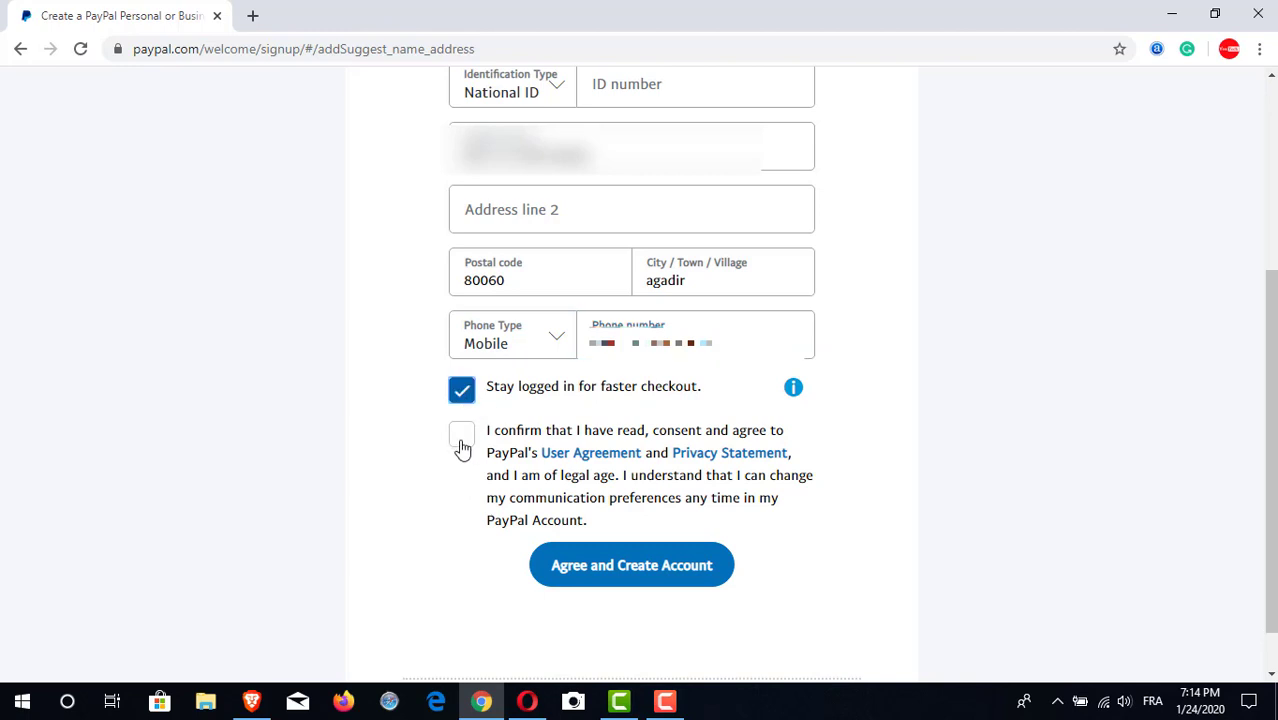
left_click(462, 446)
left_click(657, 579)
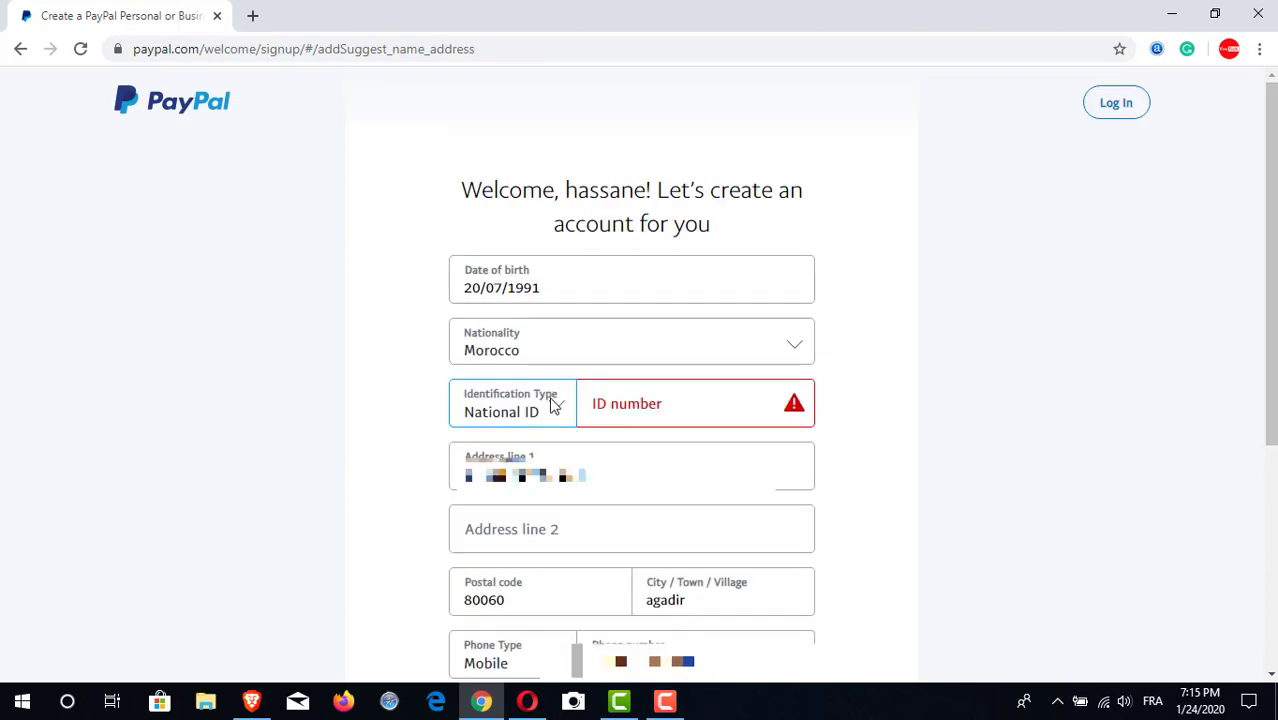
left_click(552, 403)
left_click(560, 412)
left_click(647, 395)
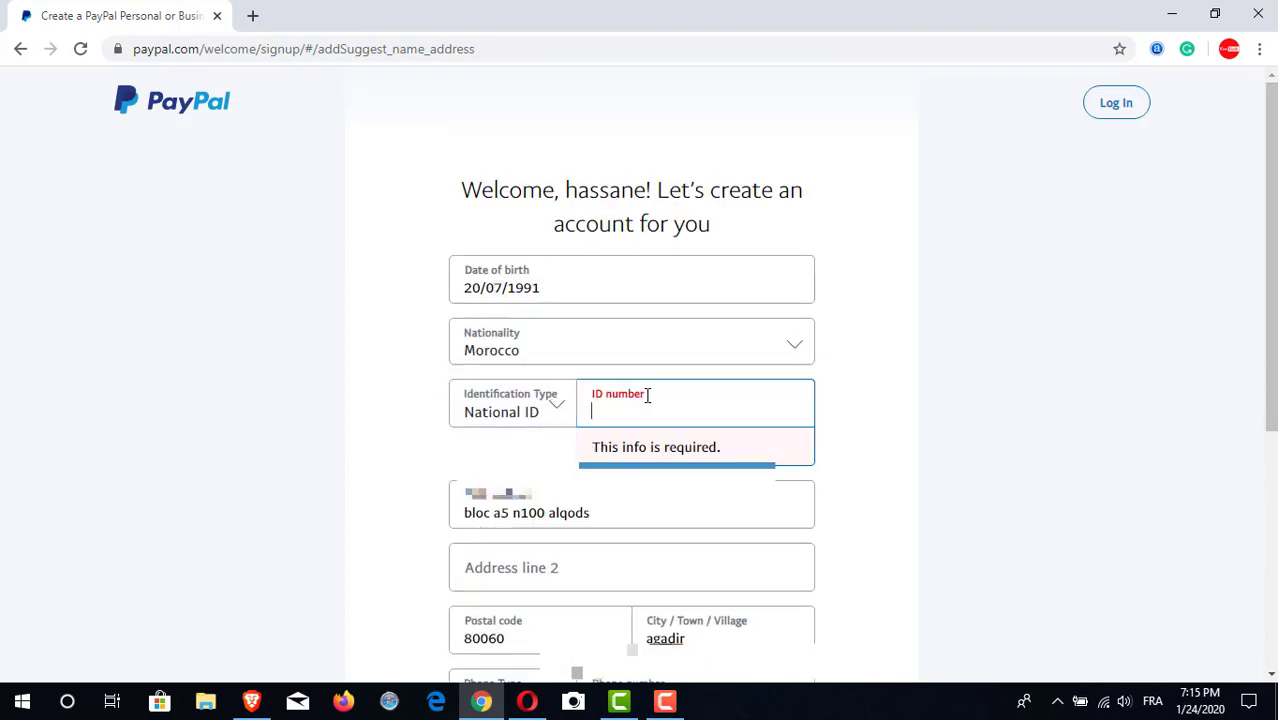
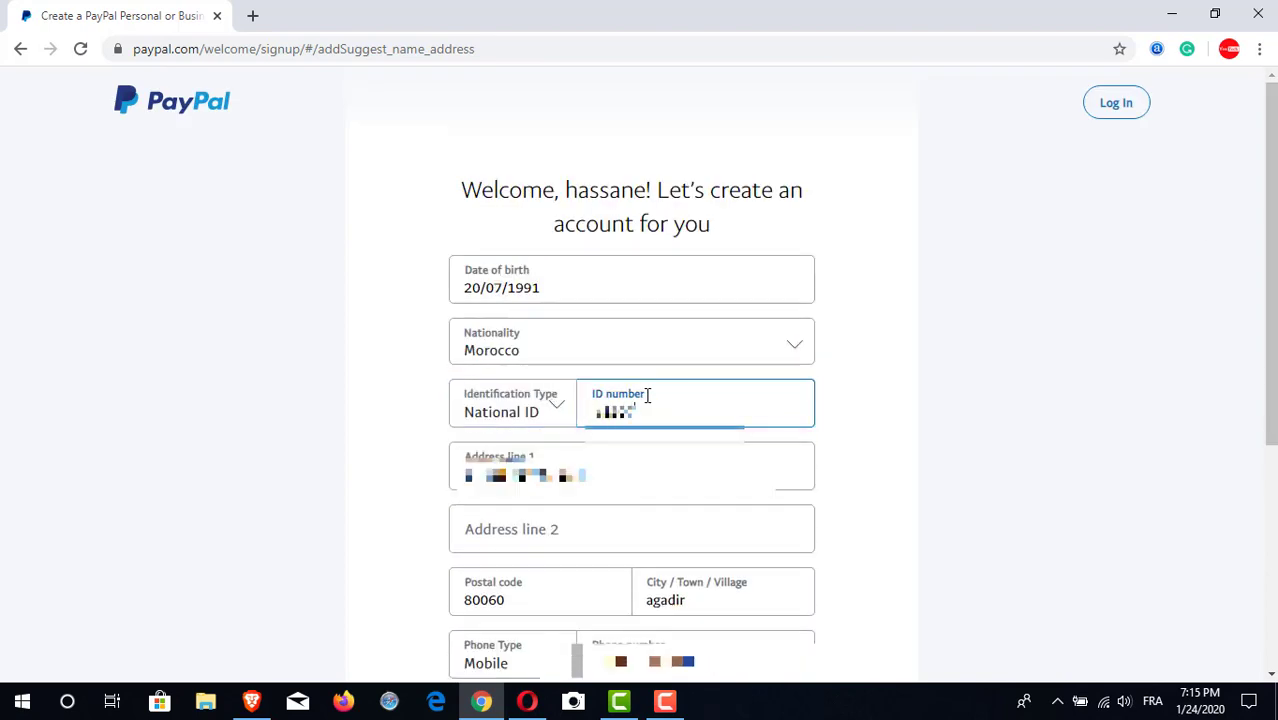
key("BackSpace")
key("BackSpace")
key("BackSpace")
key("BackSpace")
key("BackSpace")
key("BackSpace")
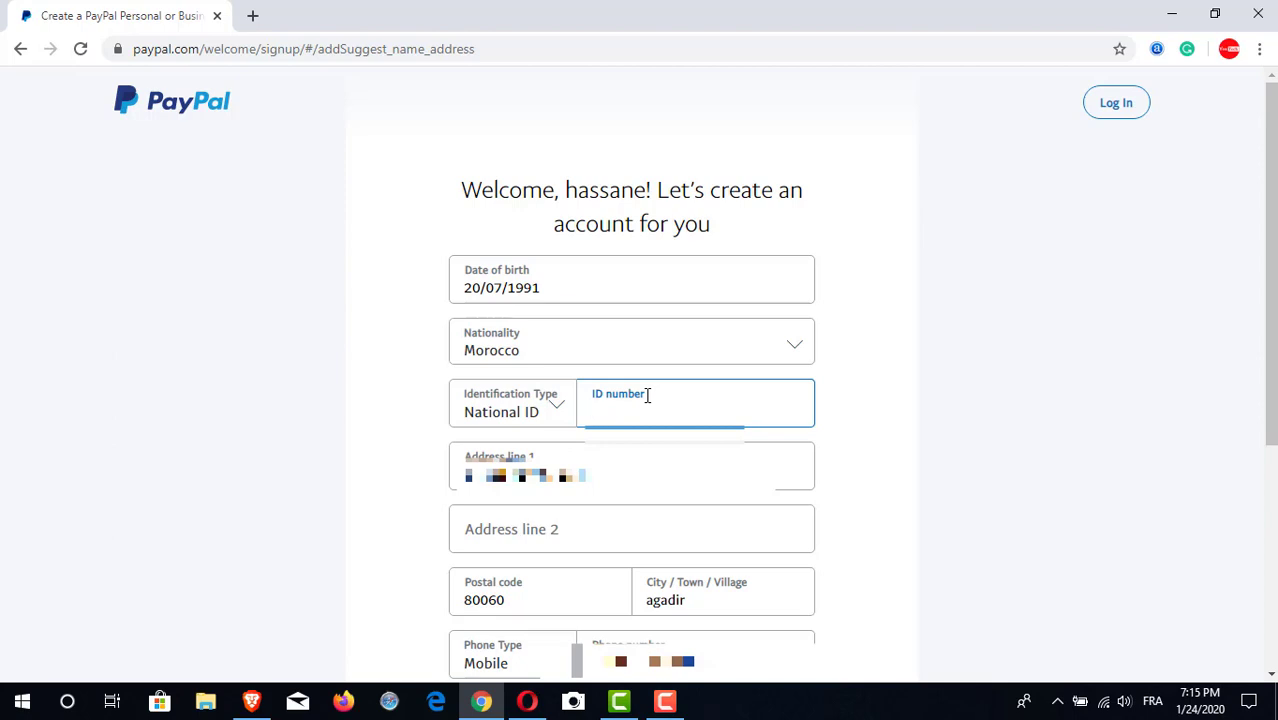
scroll(713, 456, "down", 4)
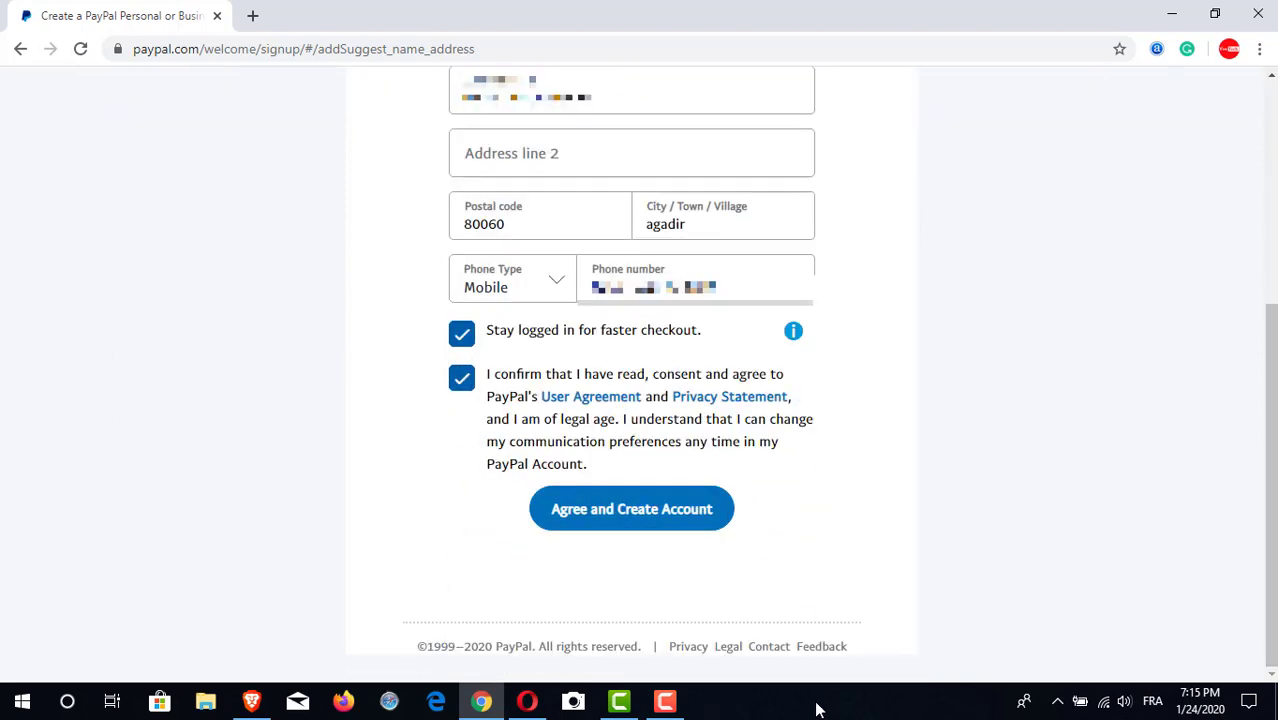
Agree and create the account, then send the confirmation email from Summary
left_click(668, 510)
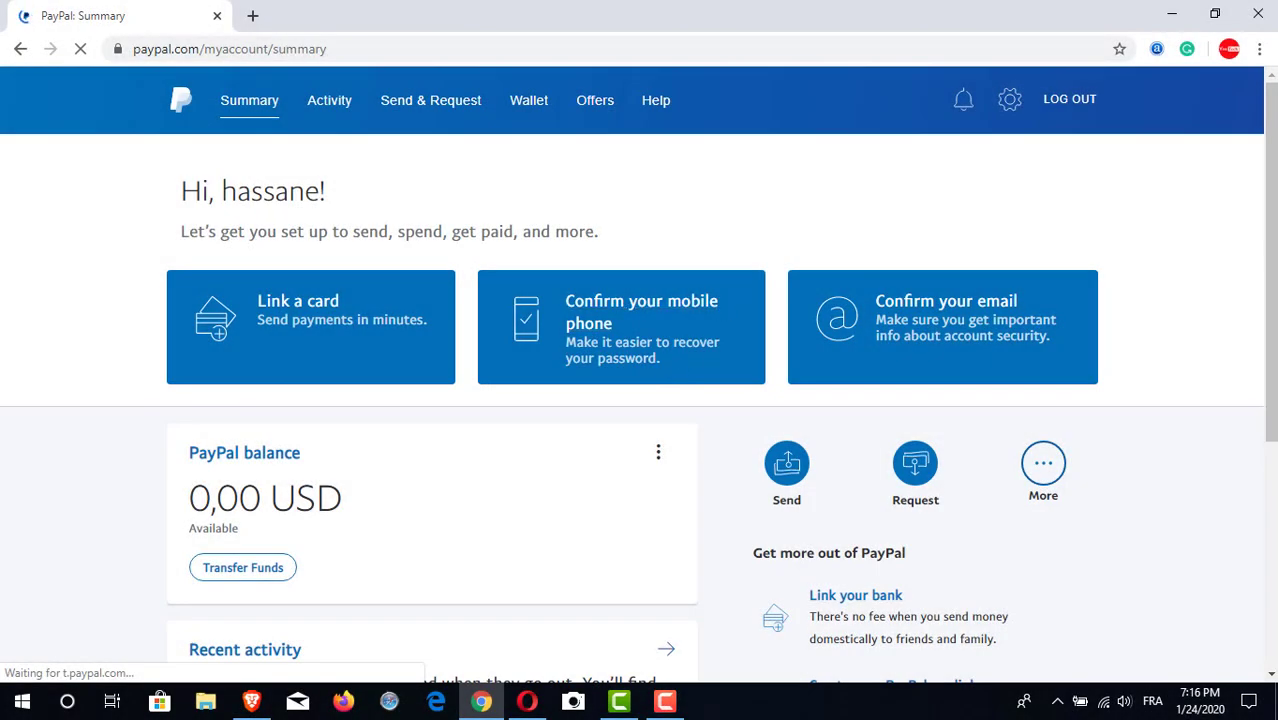
scroll(1271, 190, "down", 1)
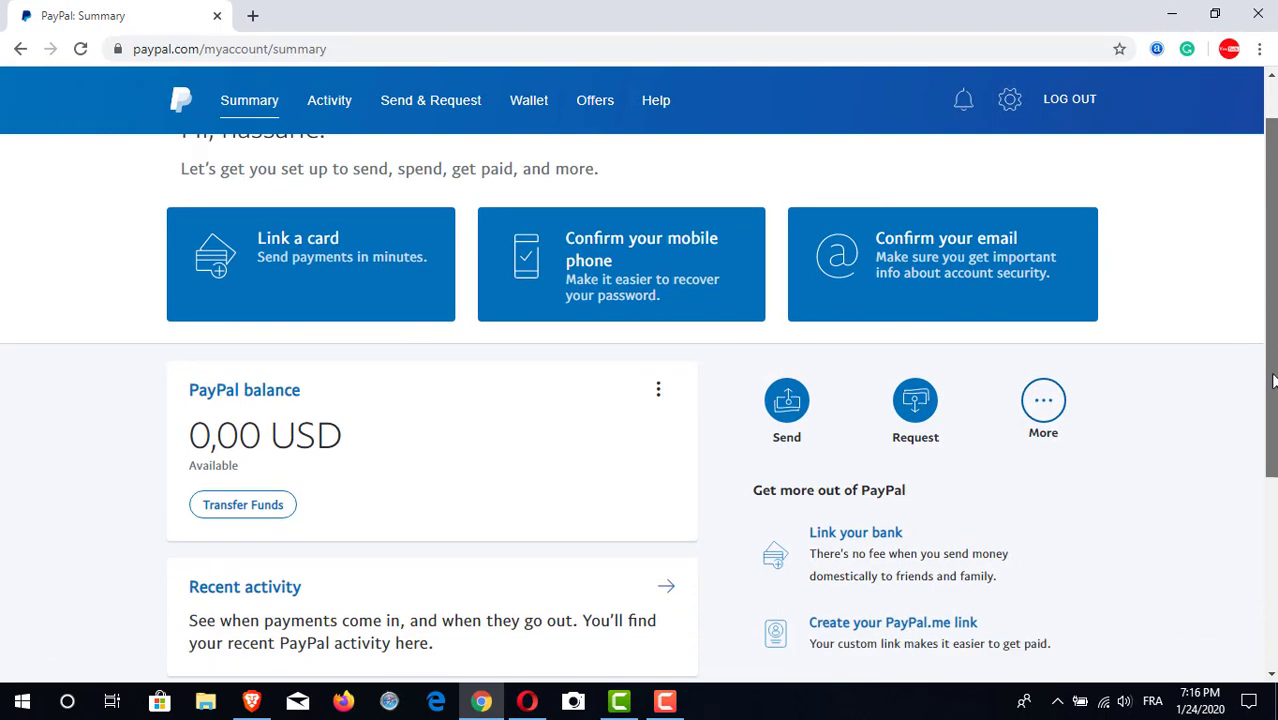
scroll(1272, 380, "down", 3)
scroll(1272, 380, "up", 4)
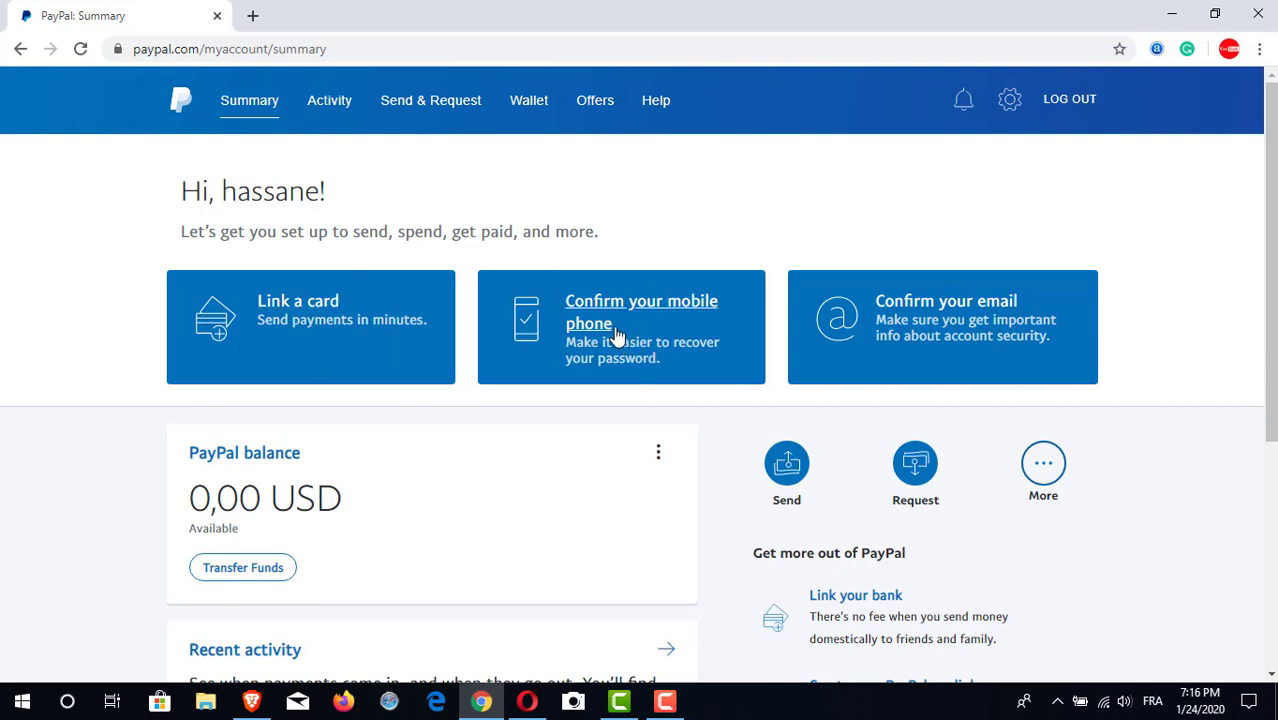
left_click(943, 305)
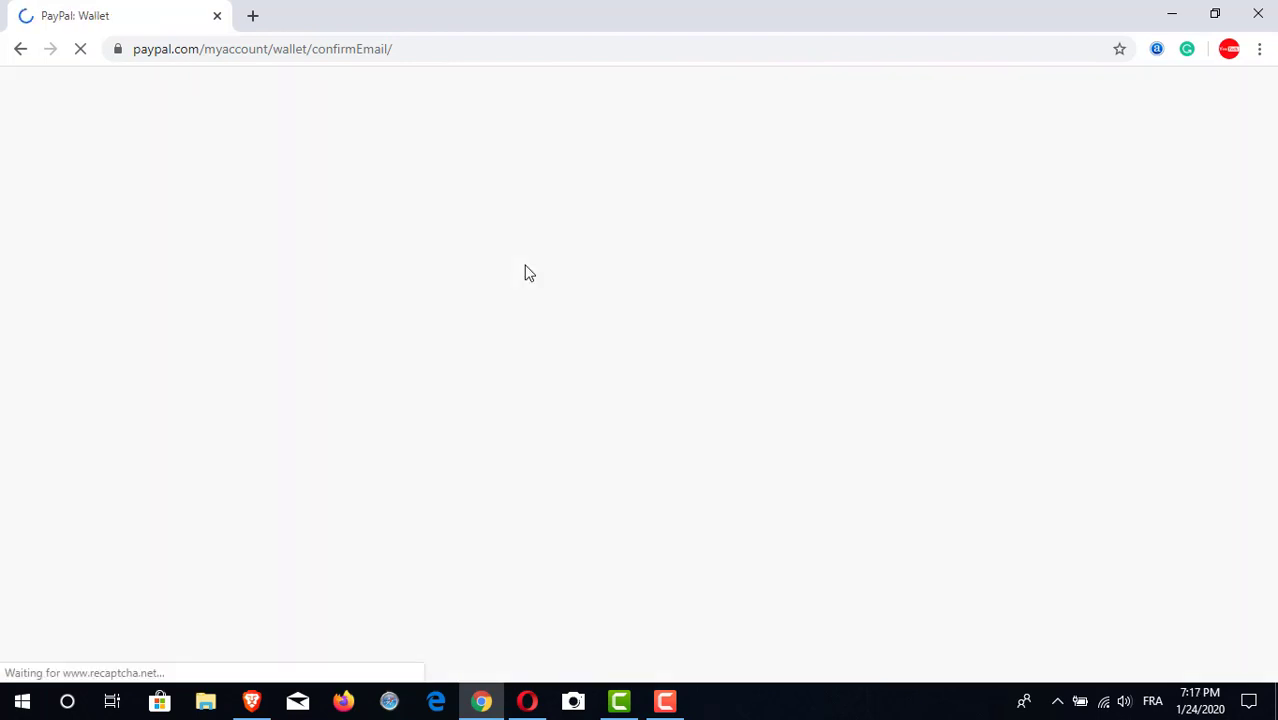
left_click(375, 346)
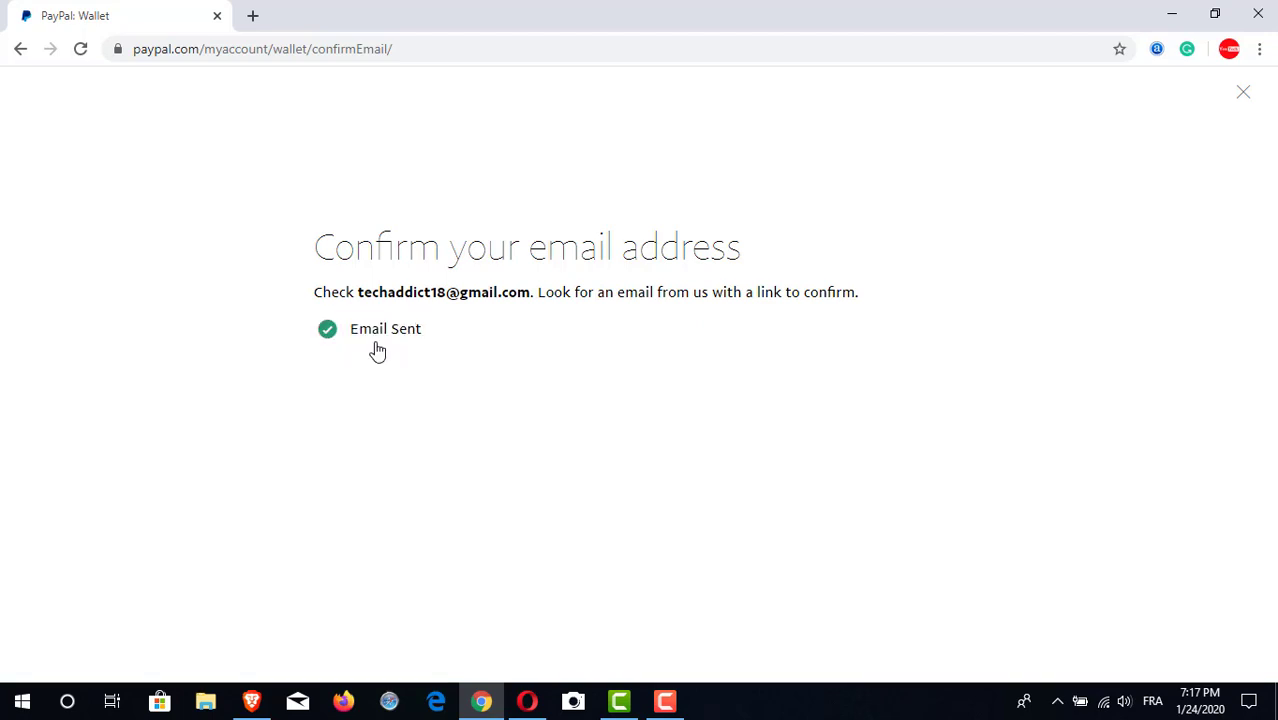
Open Gmail in a new tab and follow the Activate your PayPal account link
left_click(255, 15)
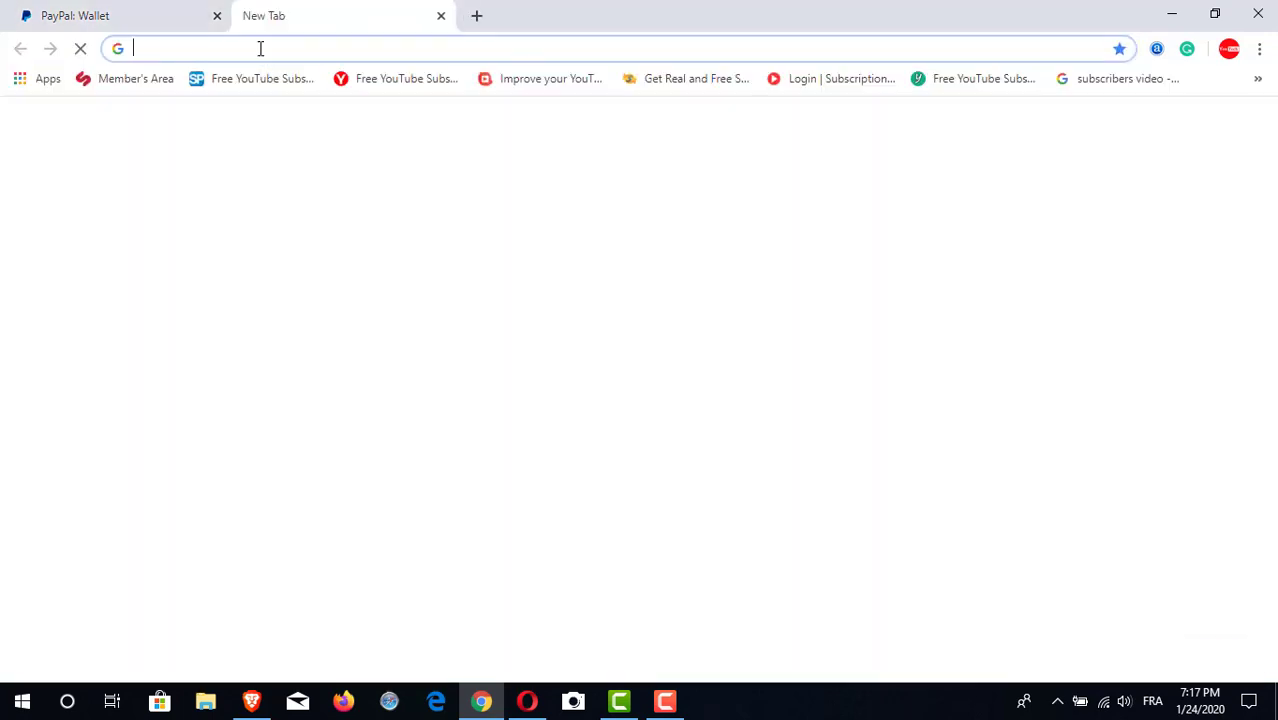
left_click(1207, 125)
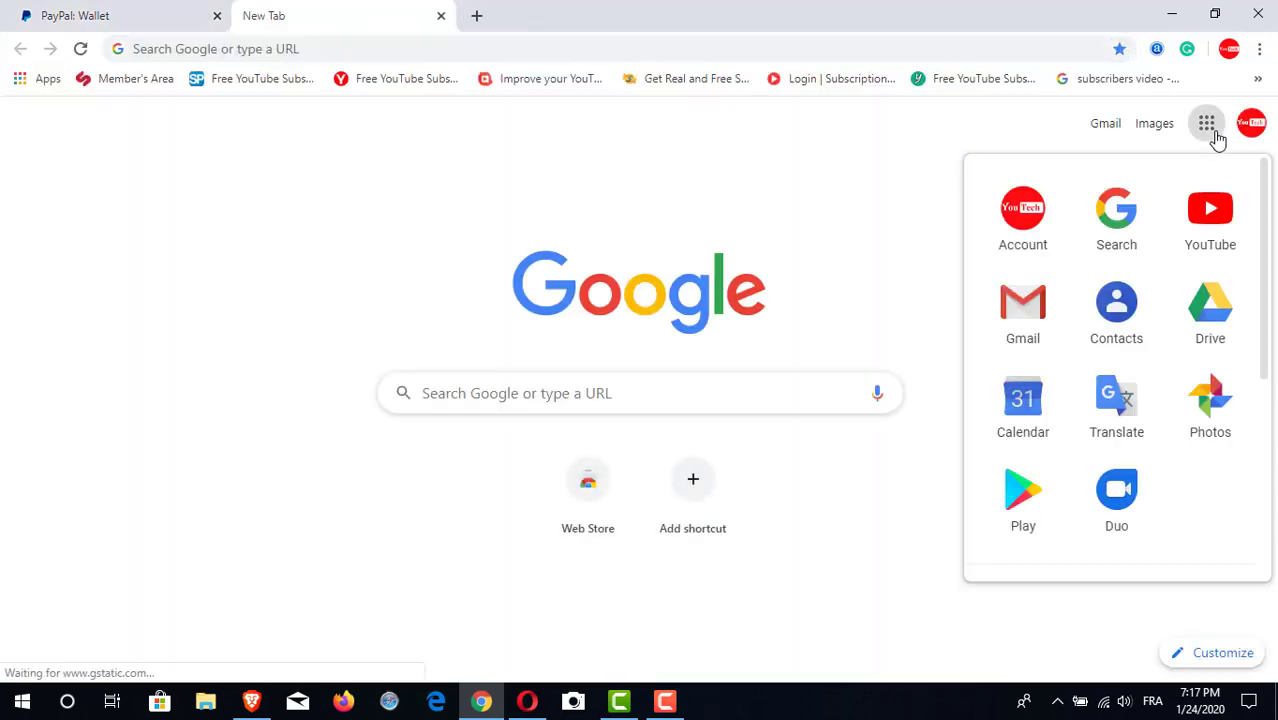
left_click(1034, 313)
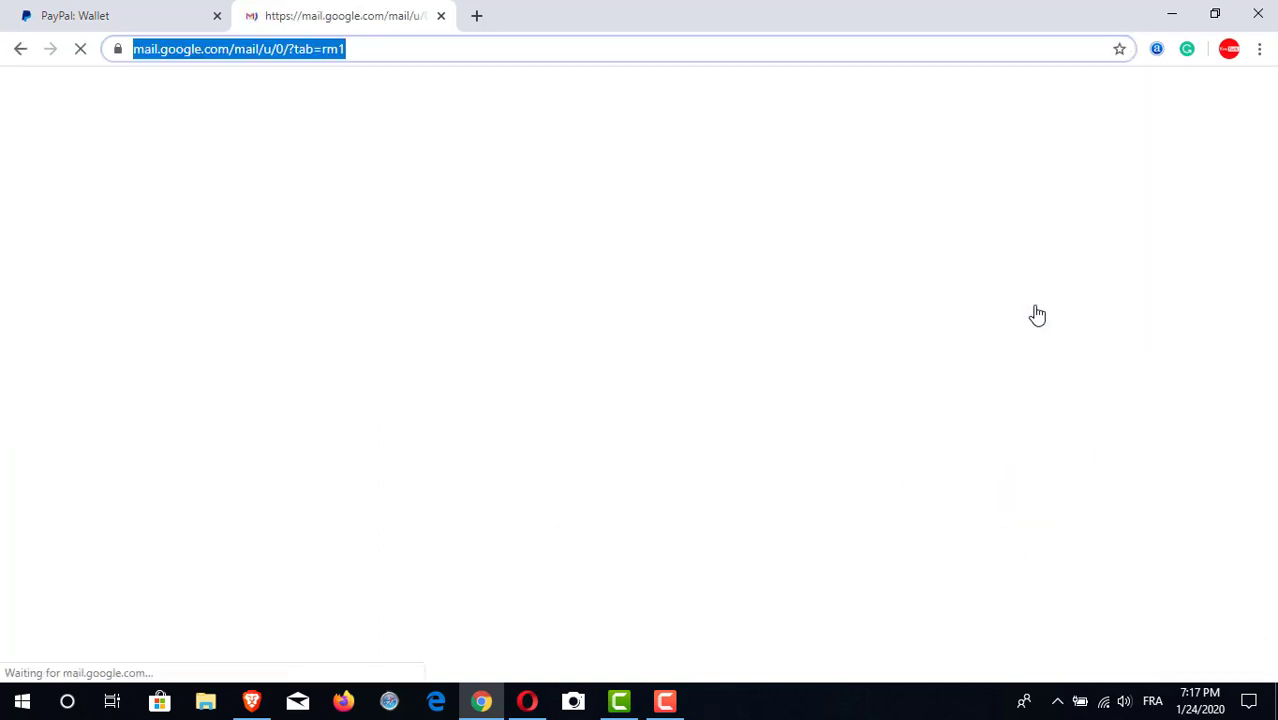
left_click(655, 49)
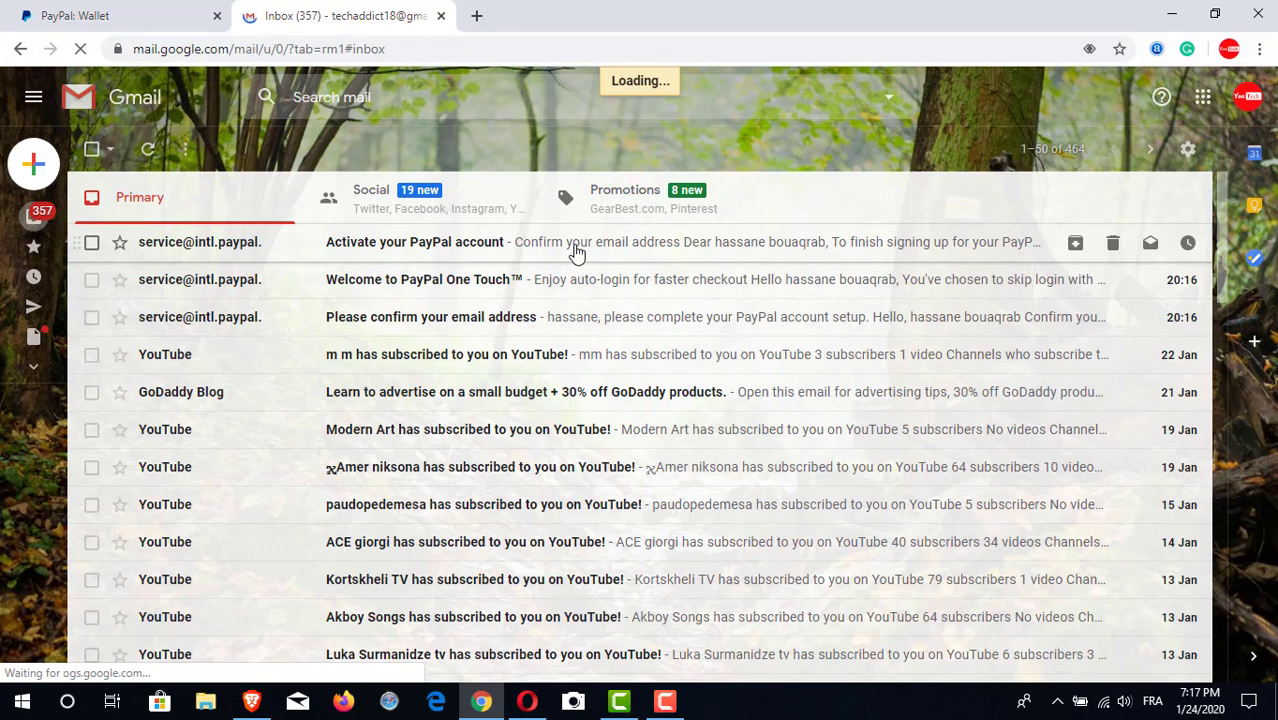
left_click(585, 250)
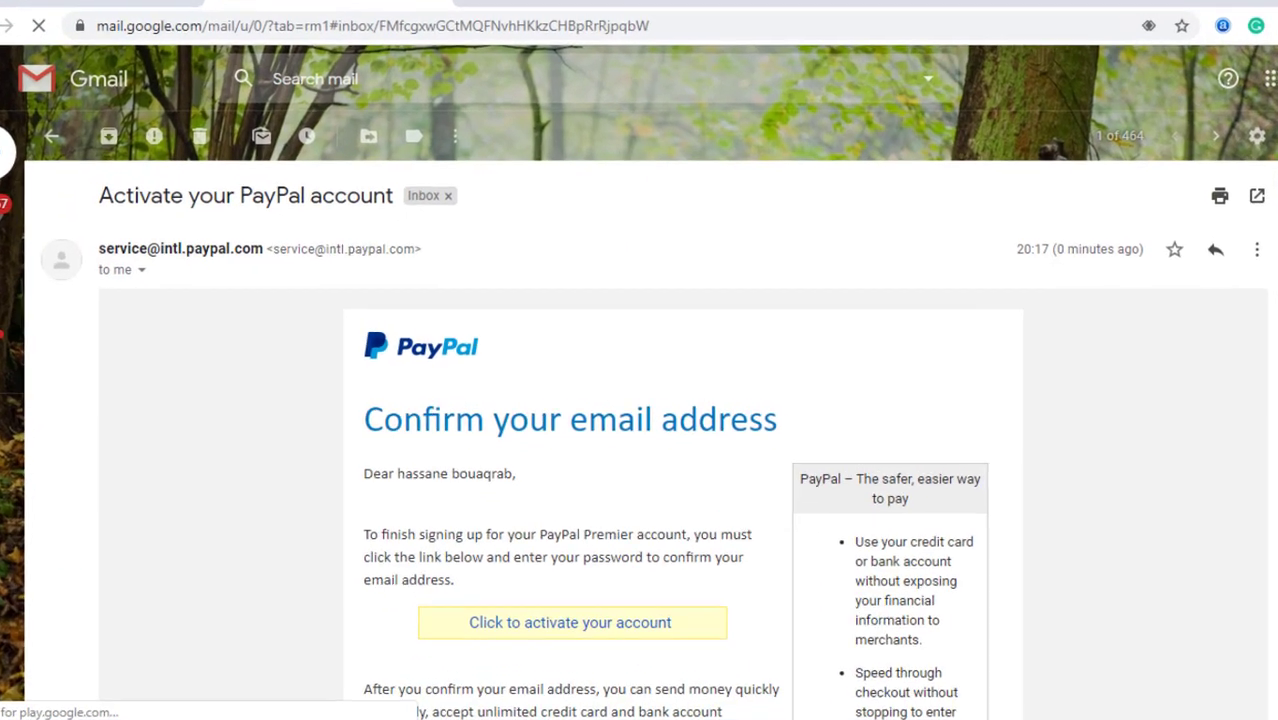
scroll(880, 472, "down", 3)
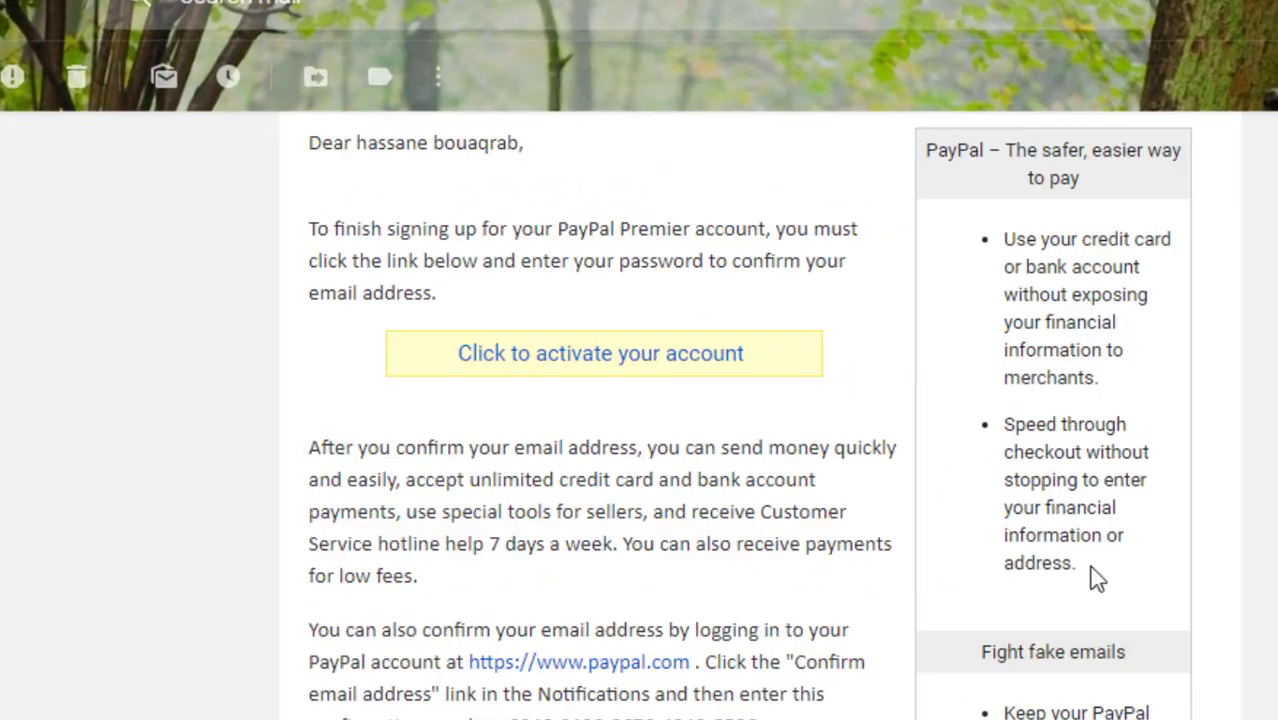
left_click(536, 362)
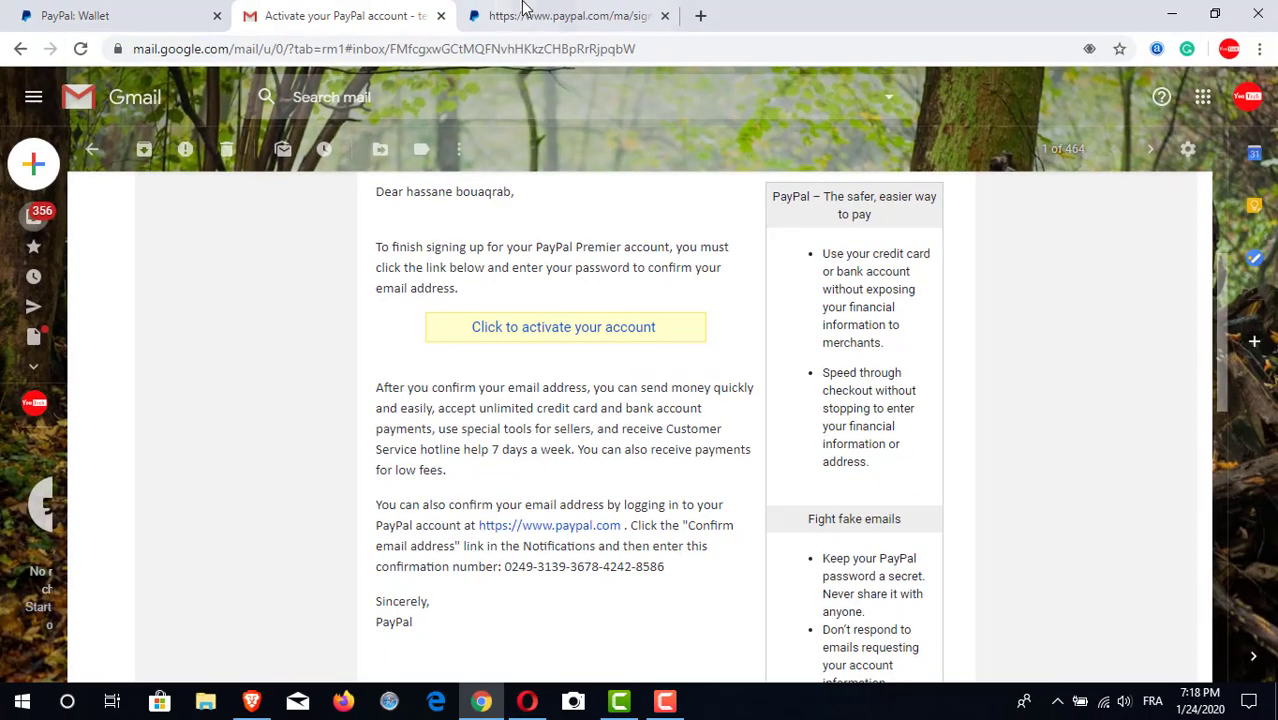
Confirm the email address with the account password and accept the shown mobile number
left_click(522, 8)
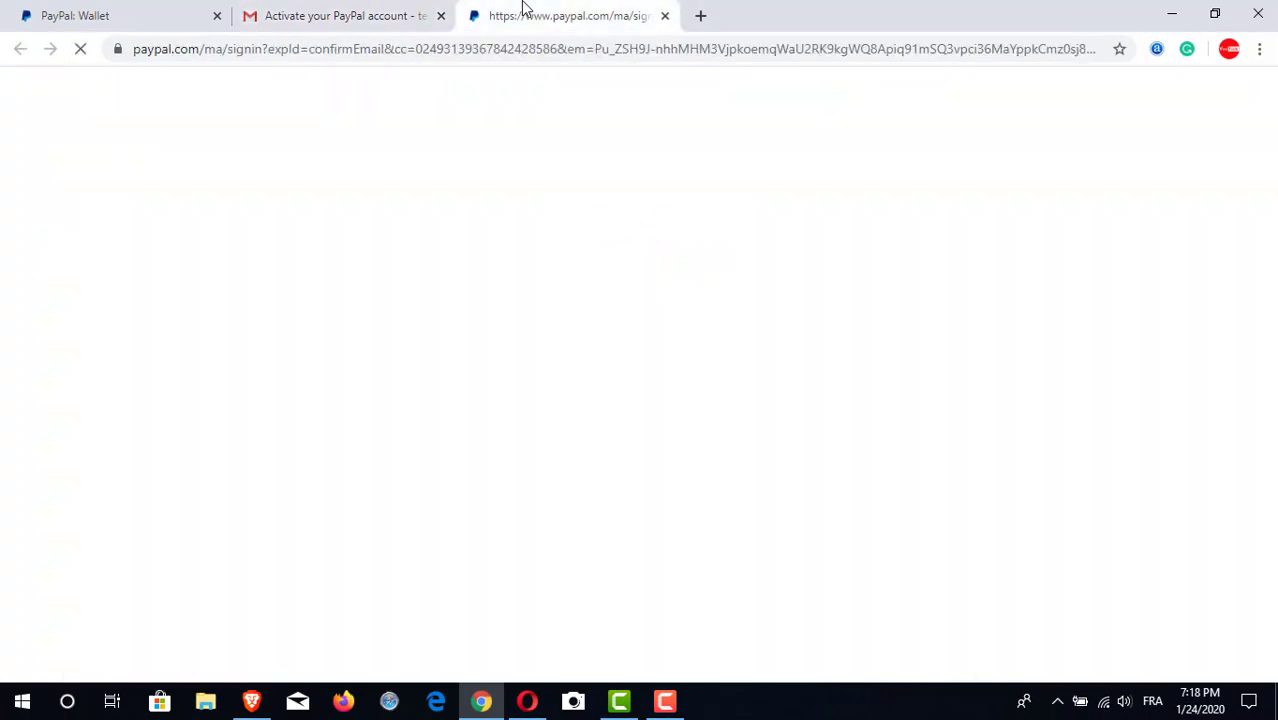
left_click(539, 421)
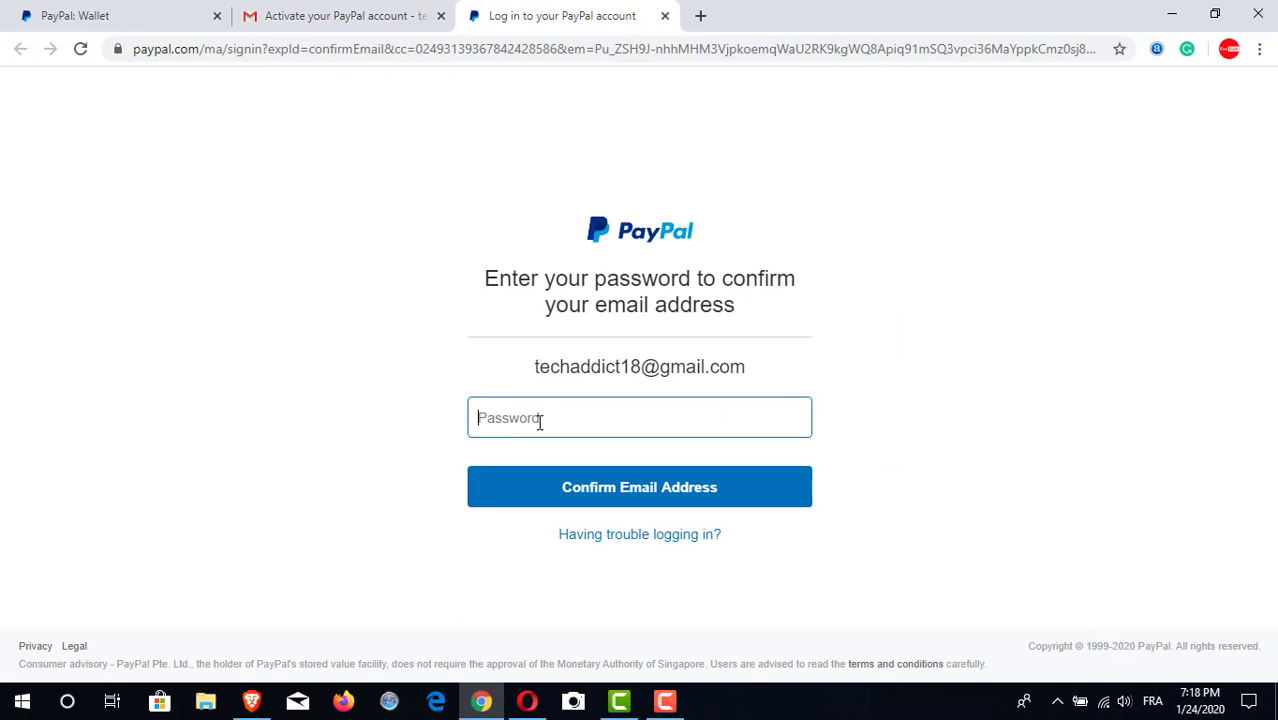
type("•••")
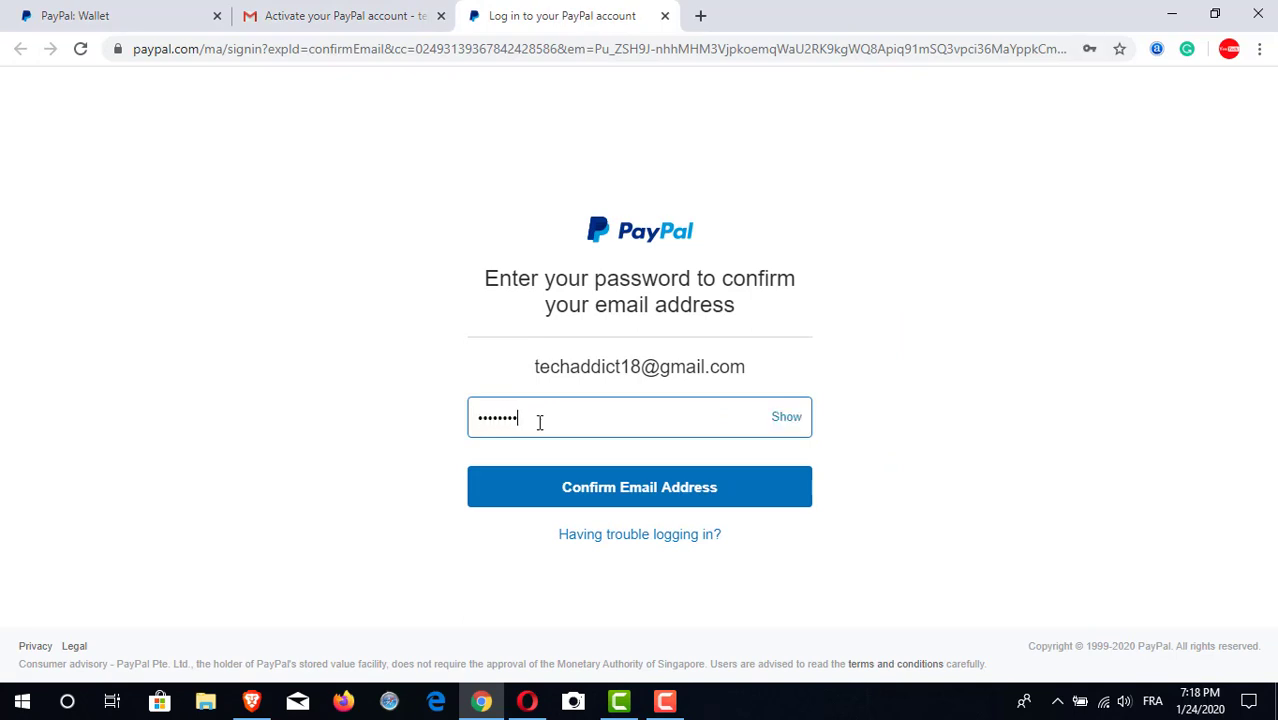
type("••••••••••••")
left_click(601, 513)
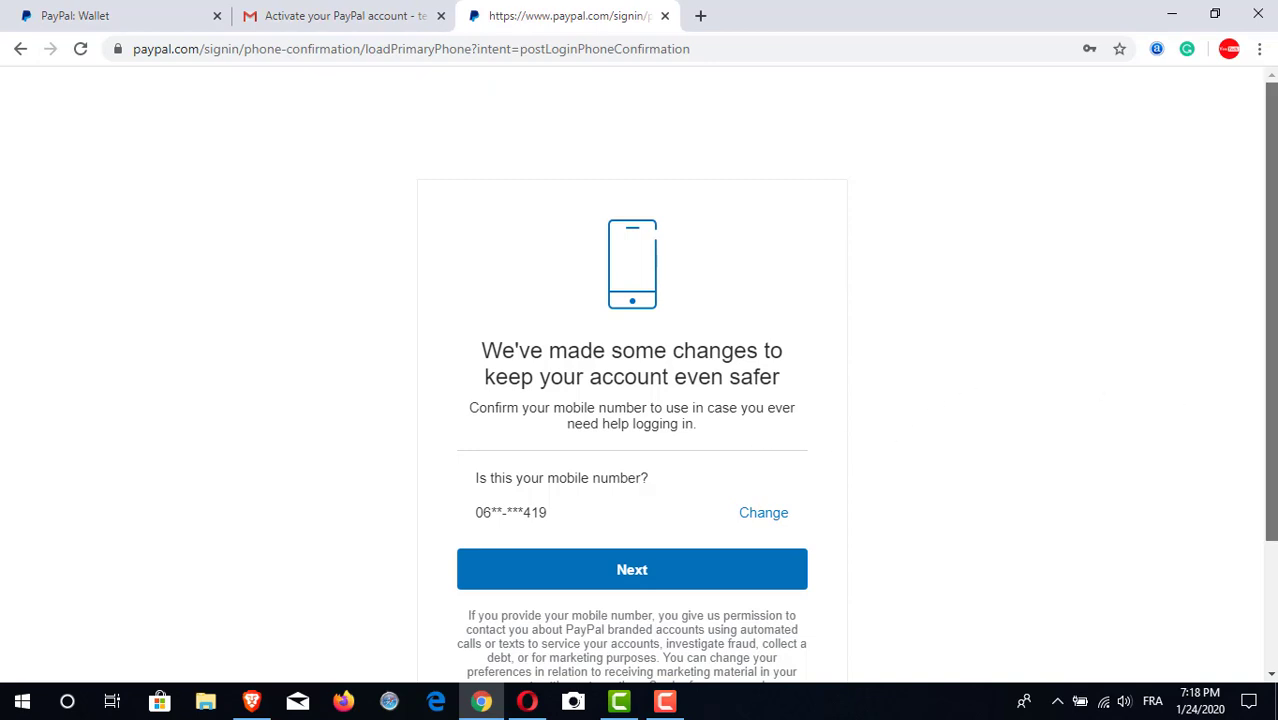
scroll(1275, 402, "down", 2)
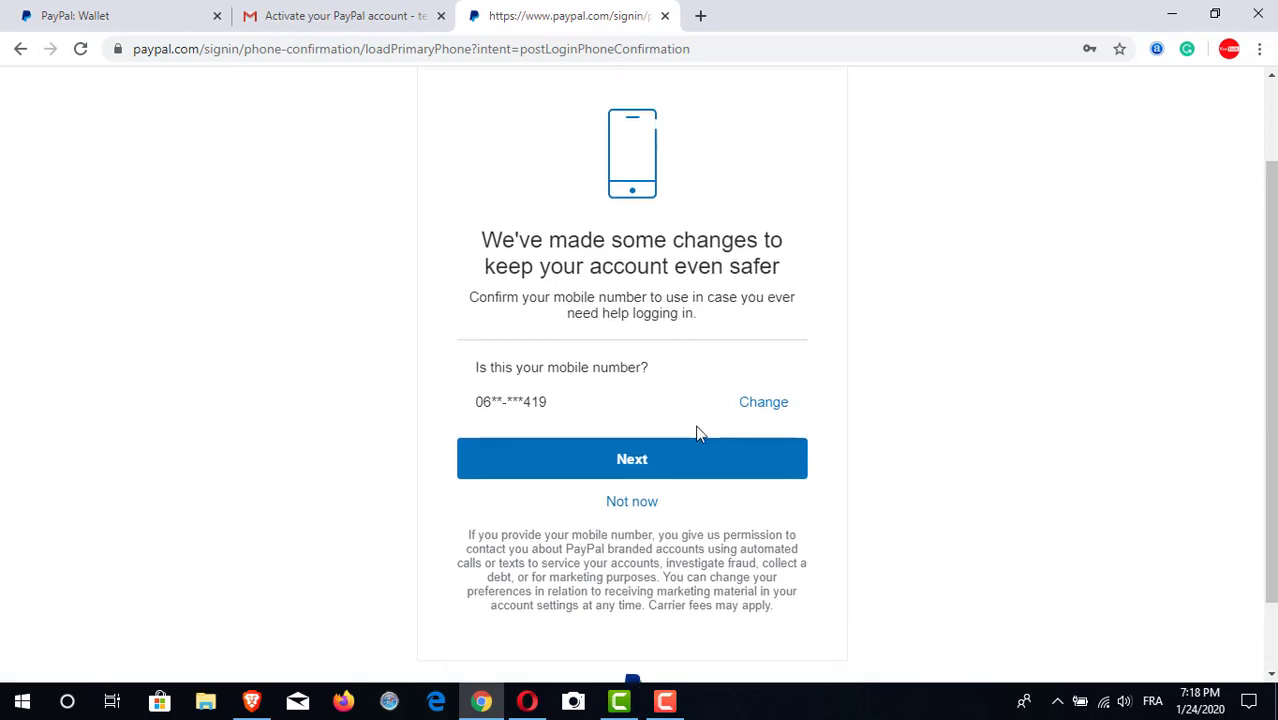
left_click(705, 476)
Request a code to the mobile number, then enter and submit it
left_click(618, 469)
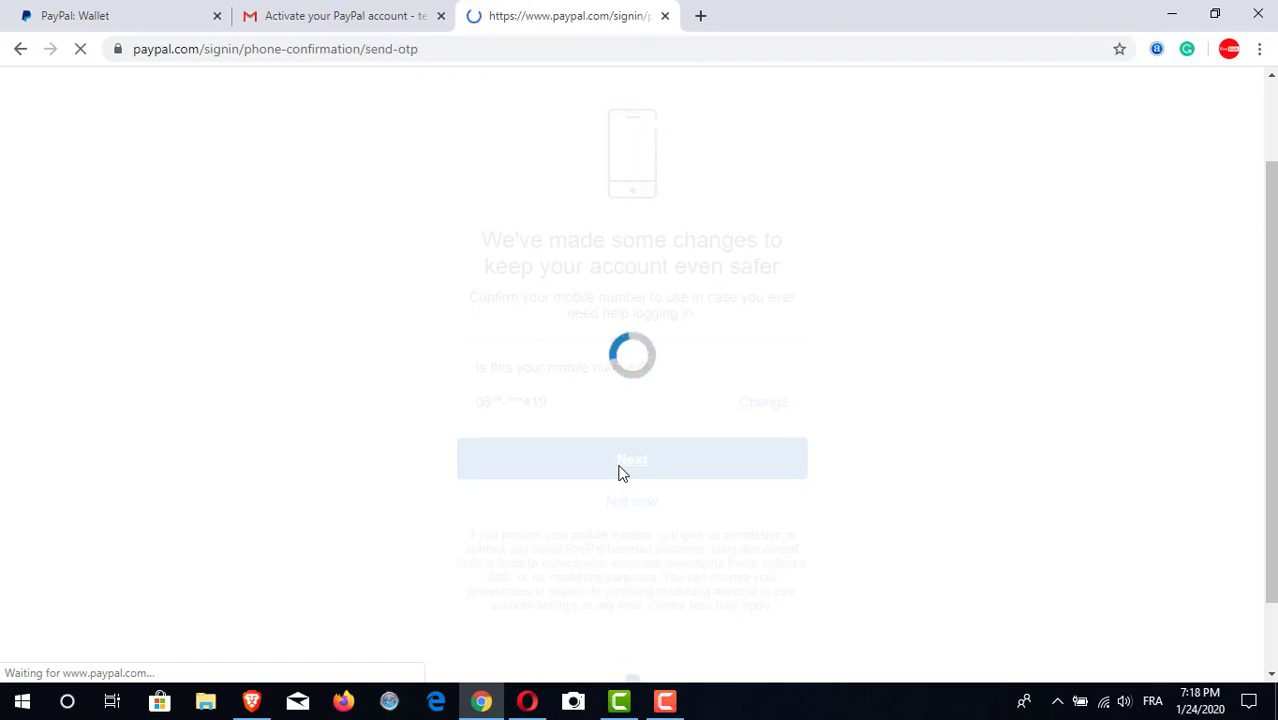
left_click(608, 437)
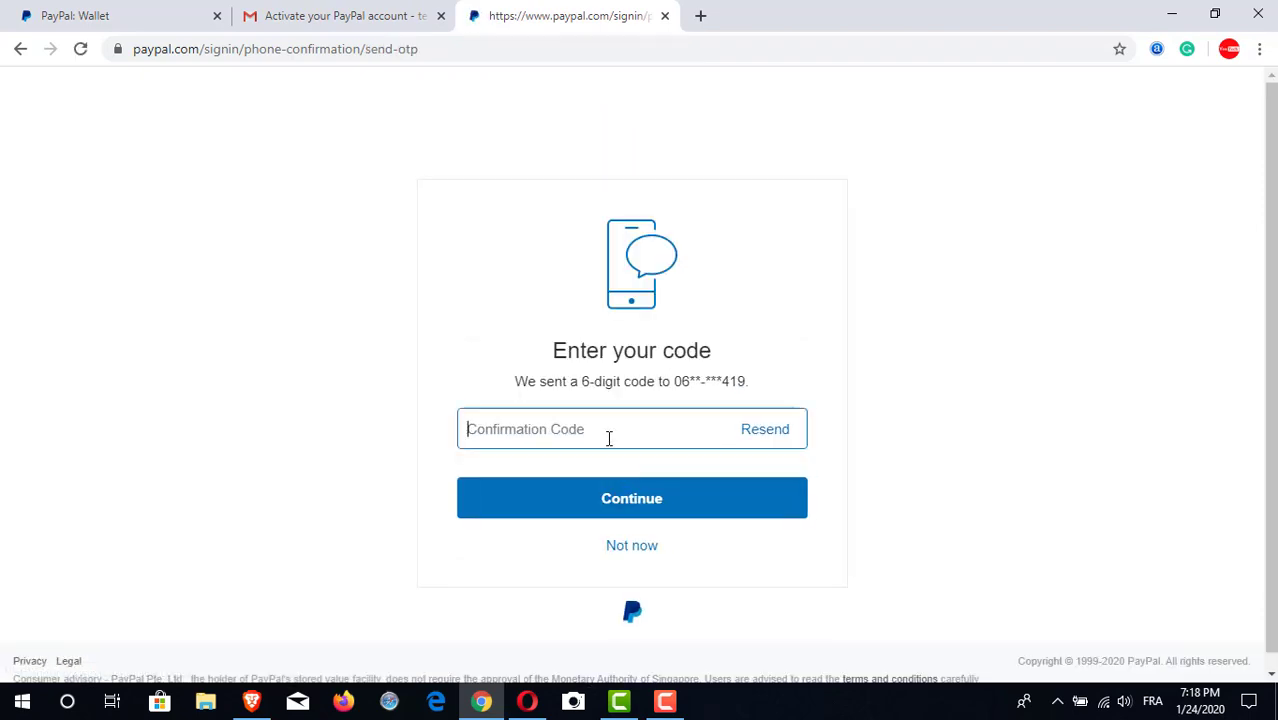
left_click_drag(506, 388, 448, 374)
left_click(563, 435)
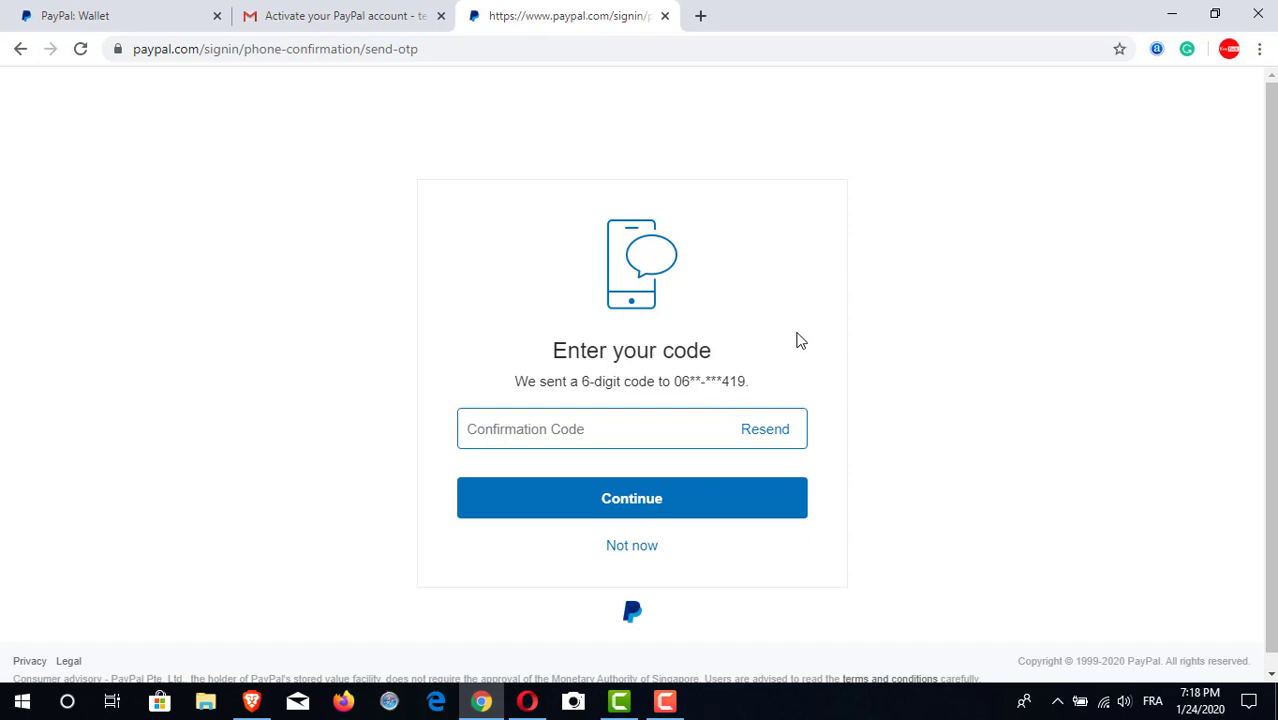
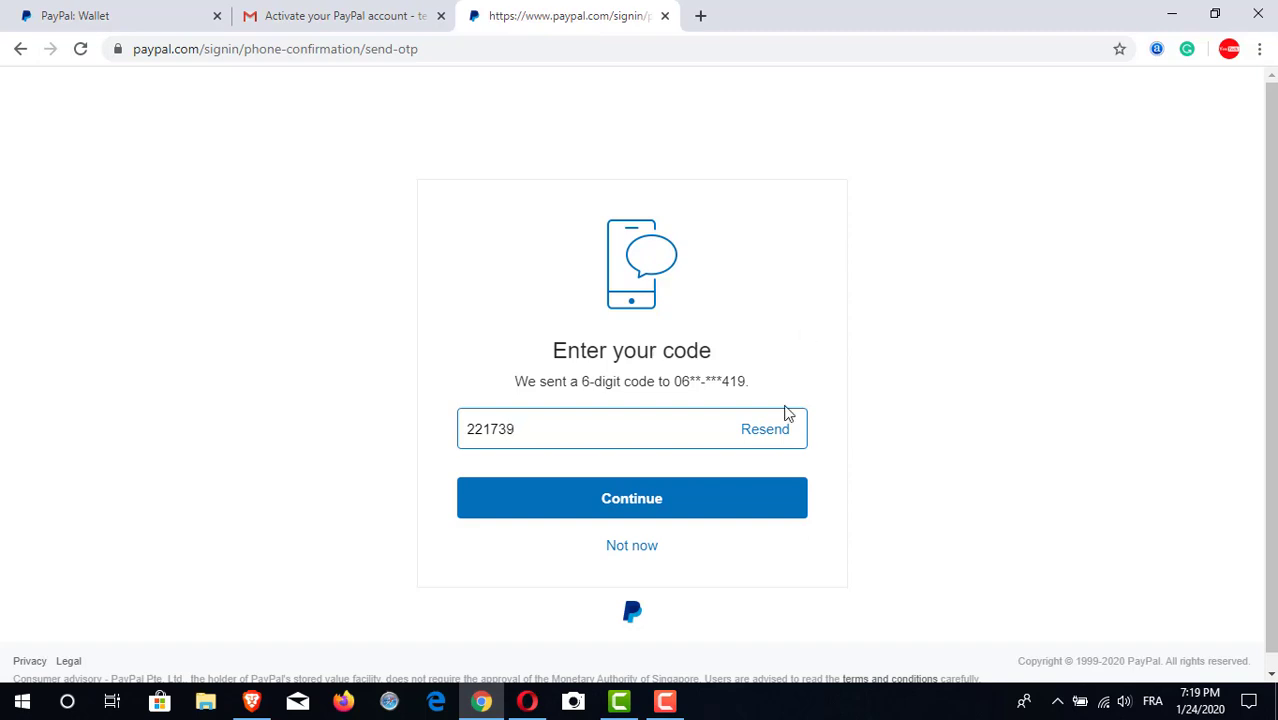
left_click(661, 504)
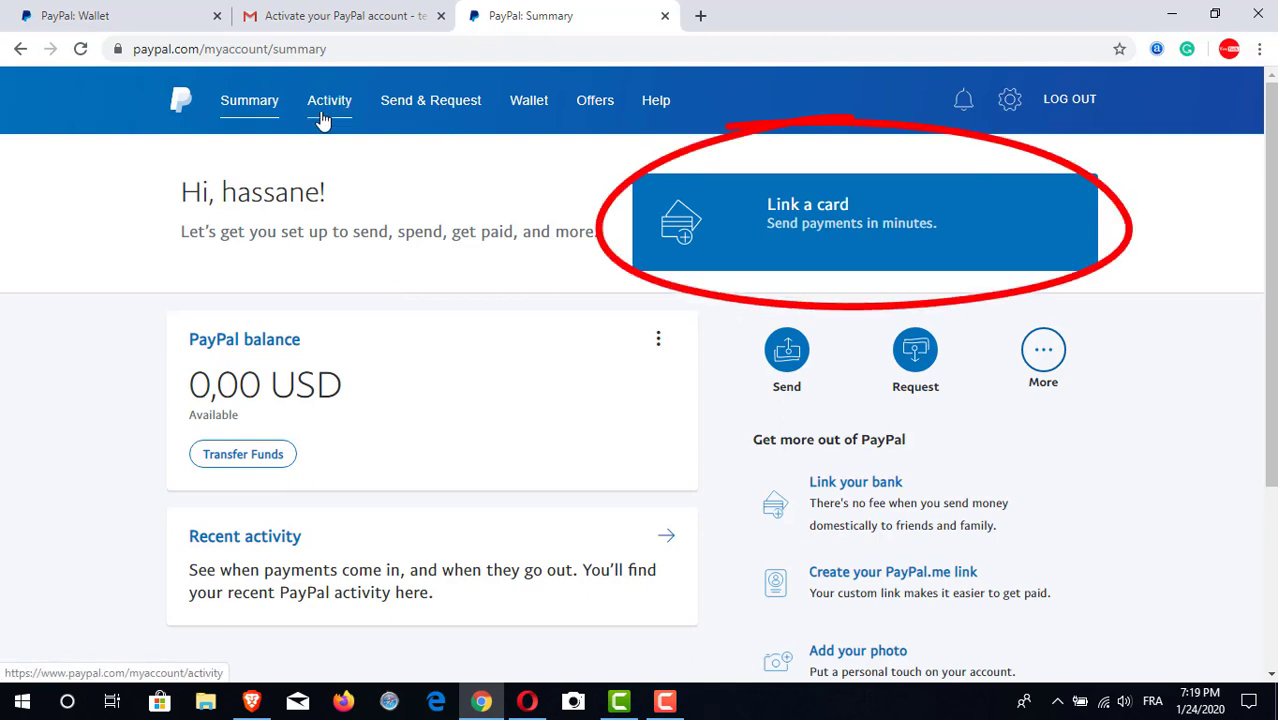
Choose the Link a card banner on the Summary dashboard
left_click(845, 250)
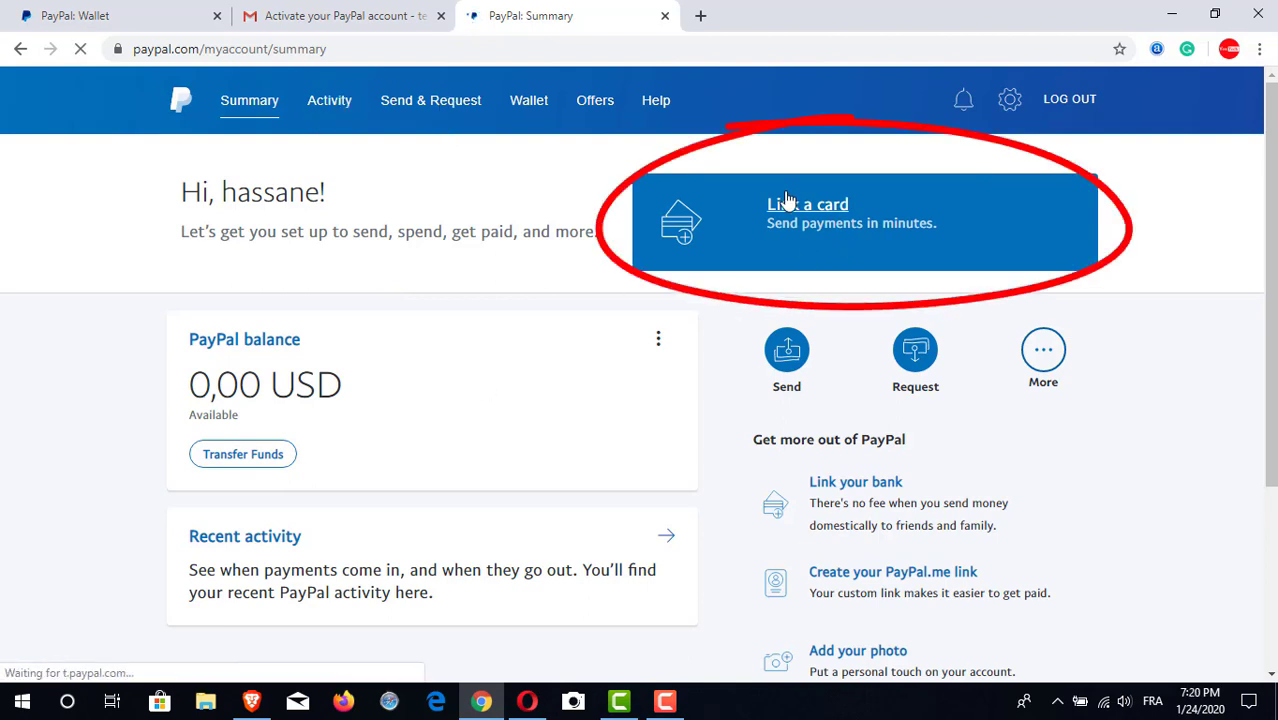